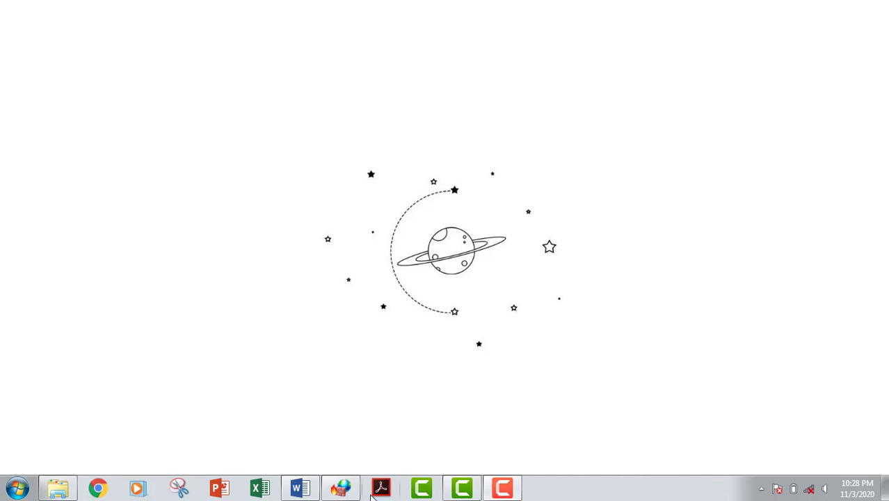
Switch to the Word document and move "sungguh" from the first paragraph's start to the blank line below the second paragraph's attribution
{"action": "left_click", "coordinate": [311, 487]}
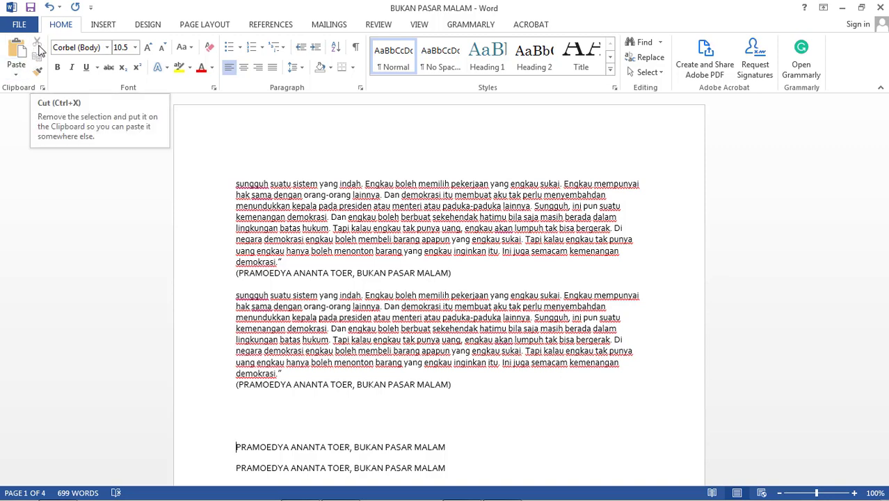
{"action": "left_click", "coordinate": [272, 195]}
{"action": "left_click_drag", "start_coordinate": [232, 184], "coordinate": [253, 189]}
{"action": "key", "text": "ctrl+c"}
{"action": "right_click", "coordinate": [254, 188]}
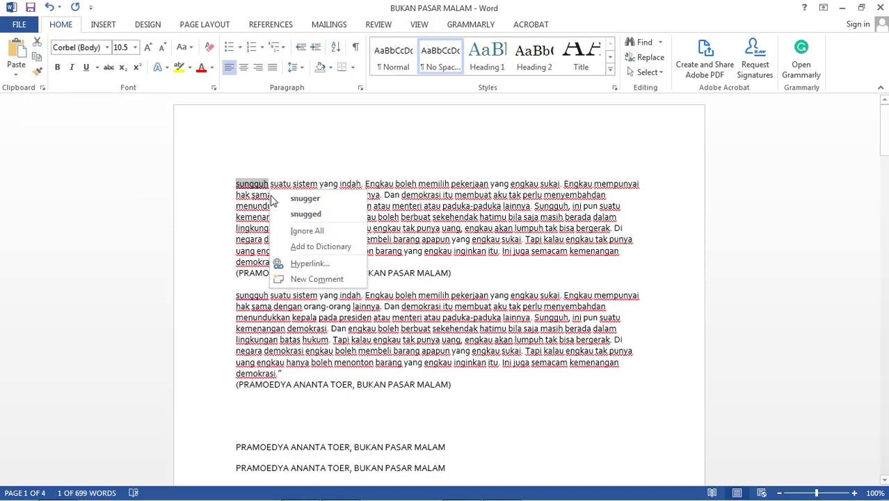
{"action": "key", "text": "Escape"}
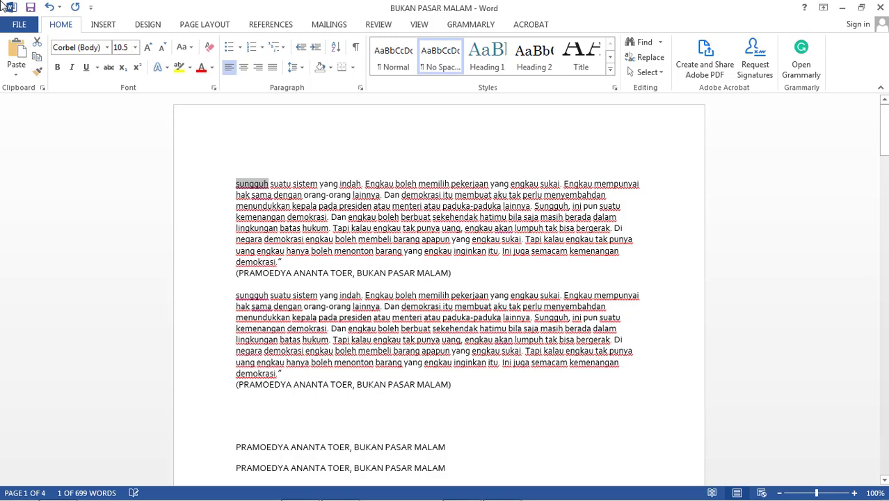
{"action": "left_click", "coordinate": [37, 41]}
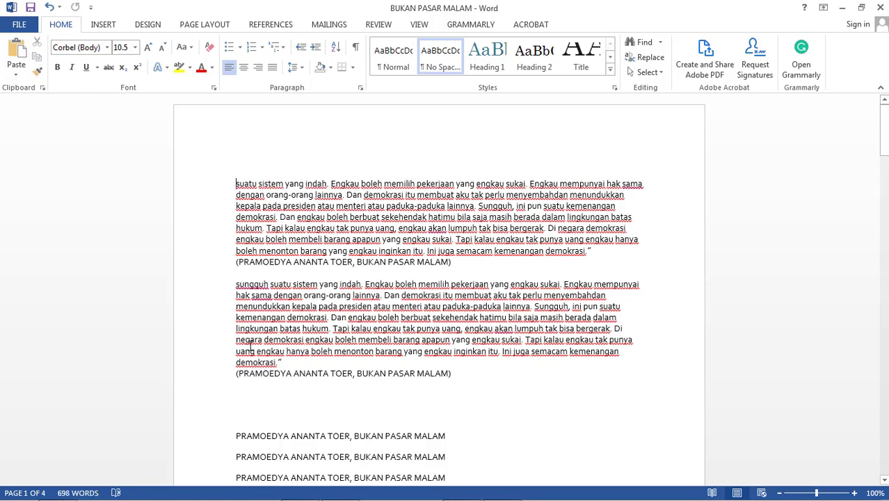
{"action": "left_click", "coordinate": [249, 397]}
{"action": "right_click", "coordinate": [249, 397]}
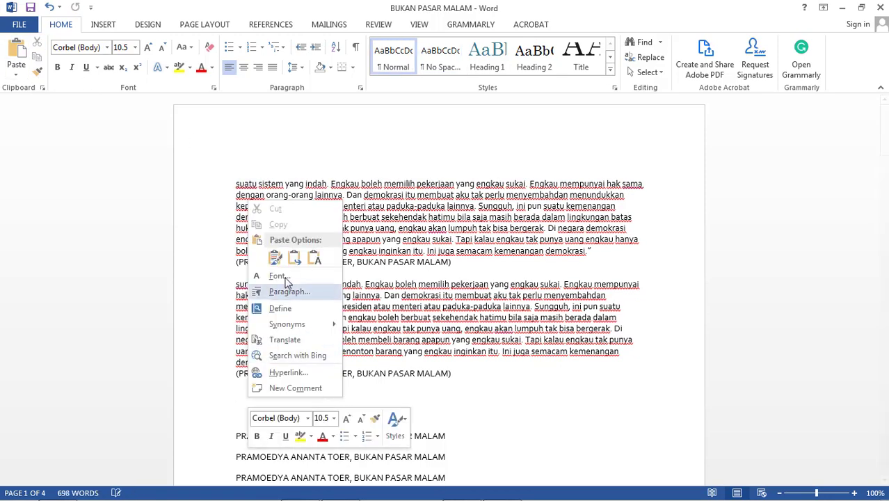
{"action": "left_click", "coordinate": [273, 256]}
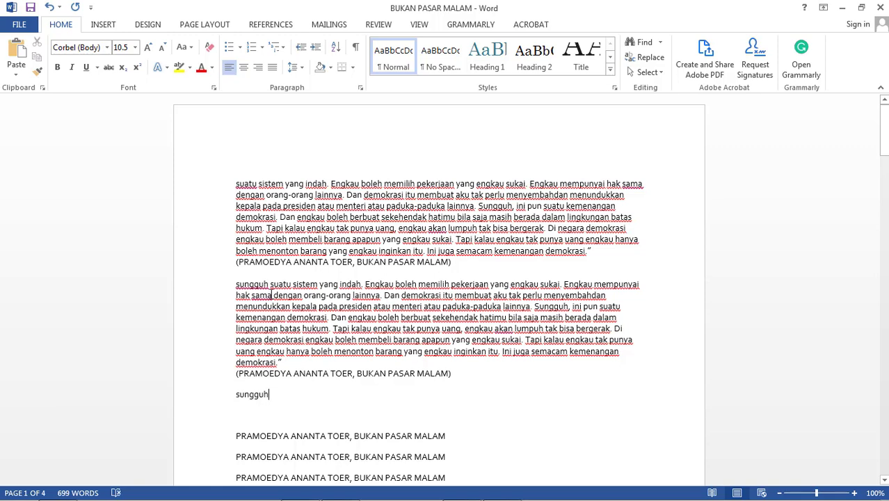
Copy the whole second paragraph with its attribution line and paste it on a new line above the lone word "sungguh"
{"action": "left_click_drag", "start_coordinate": [235, 283], "coordinate": [451, 375]}
{"action": "right_click", "coordinate": [431, 374]}
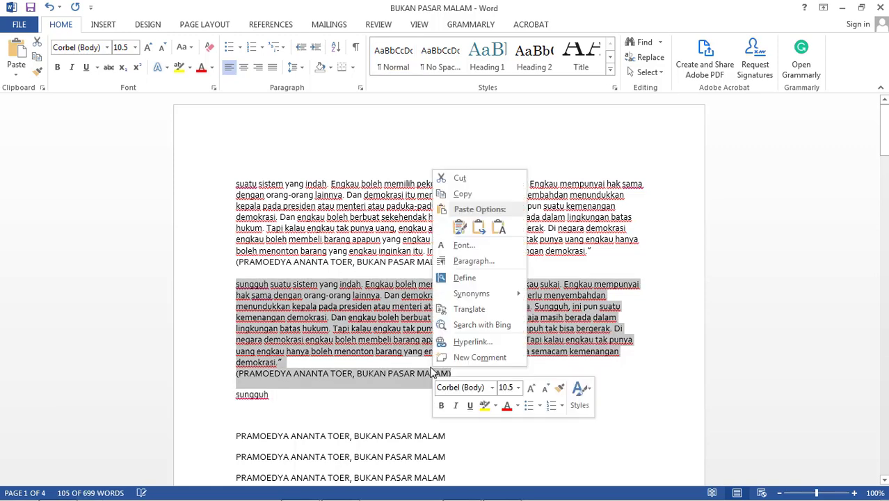
{"action": "left_click", "coordinate": [457, 194]}
{"action": "left_click", "coordinate": [237, 410]}
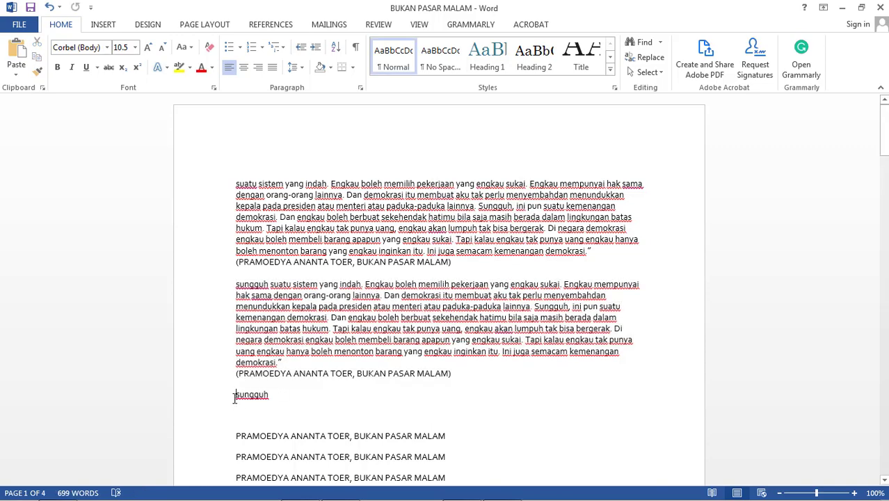
{"action": "key", "text": "Return"}
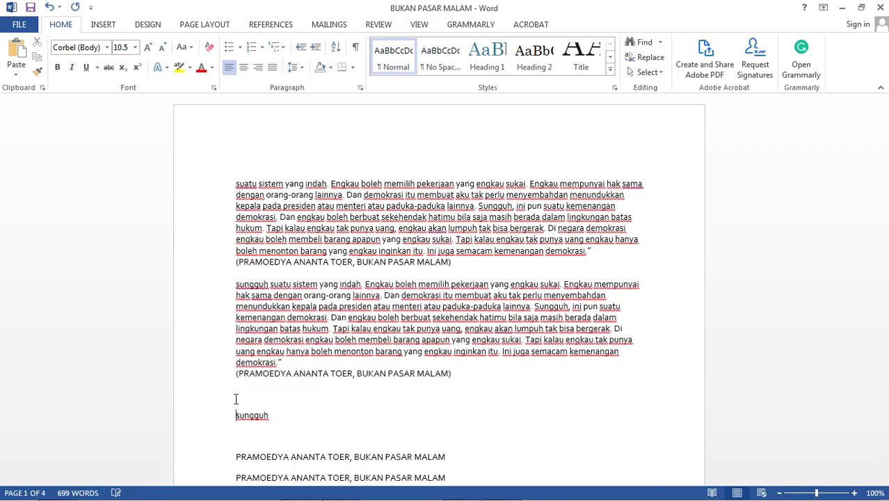
{"action": "right_click", "coordinate": [238, 395]}
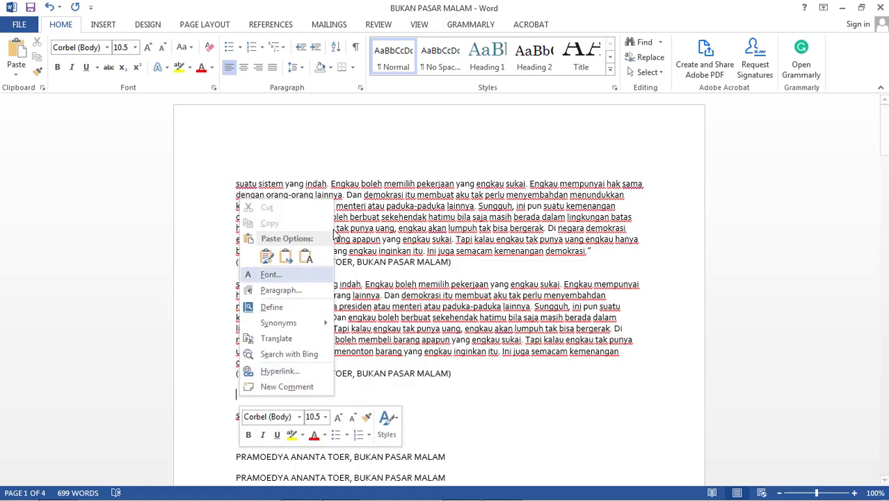
{"action": "key", "text": "Escape"}
{"action": "key", "text": "ctrl+v"}
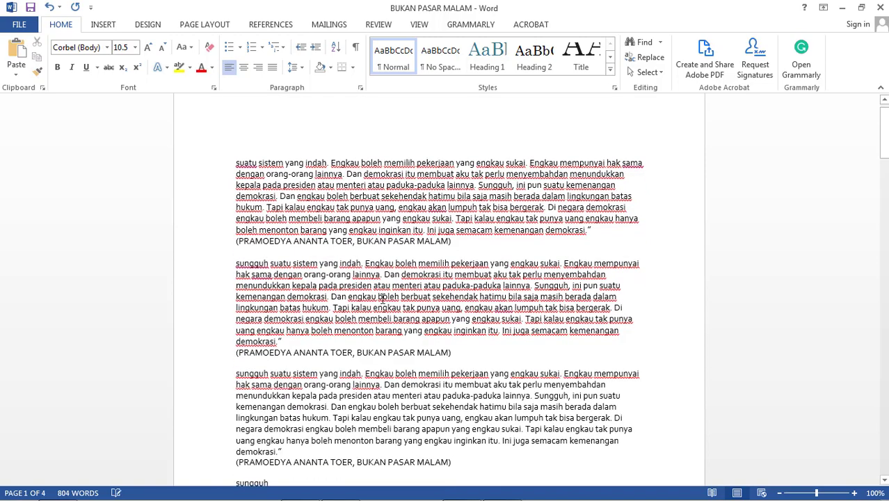
{"action": "scroll", "coordinate": [382, 304], "scroll_direction": "down", "scroll_amount": 3}
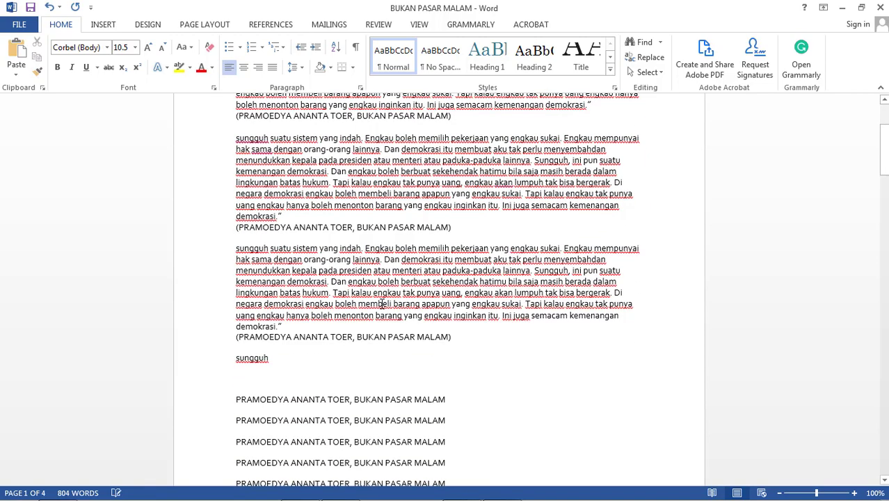
Show the collected clipboard items, review them against the document, and close the clipboard view again
{"action": "left_click", "coordinate": [42, 89]}
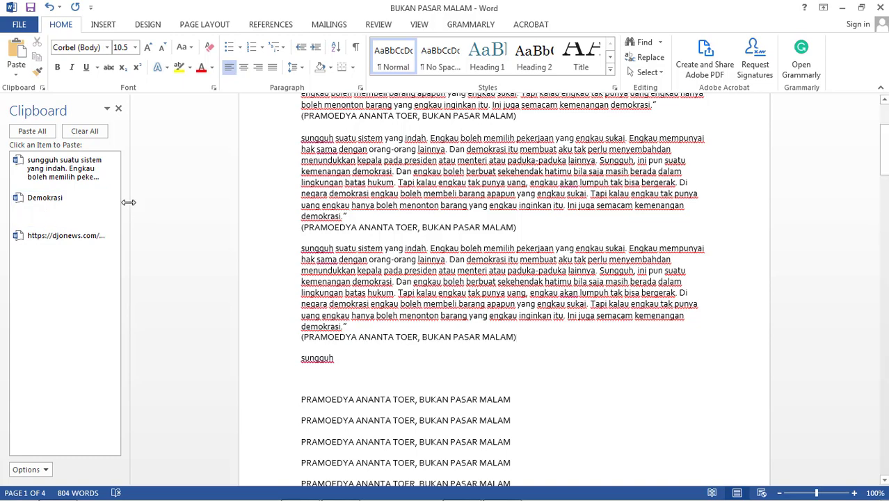
{"action": "scroll", "coordinate": [125, 203], "scroll_direction": "up", "scroll_amount": 5}
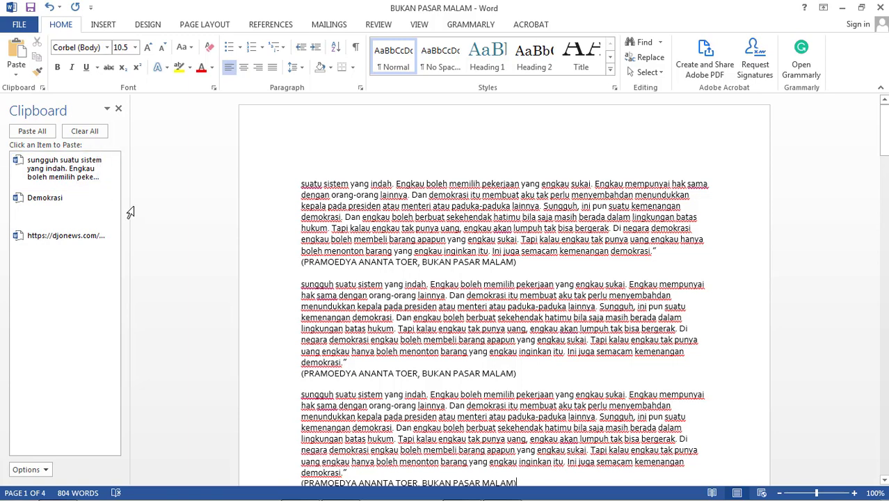
{"action": "left_click", "coordinate": [118, 108]}
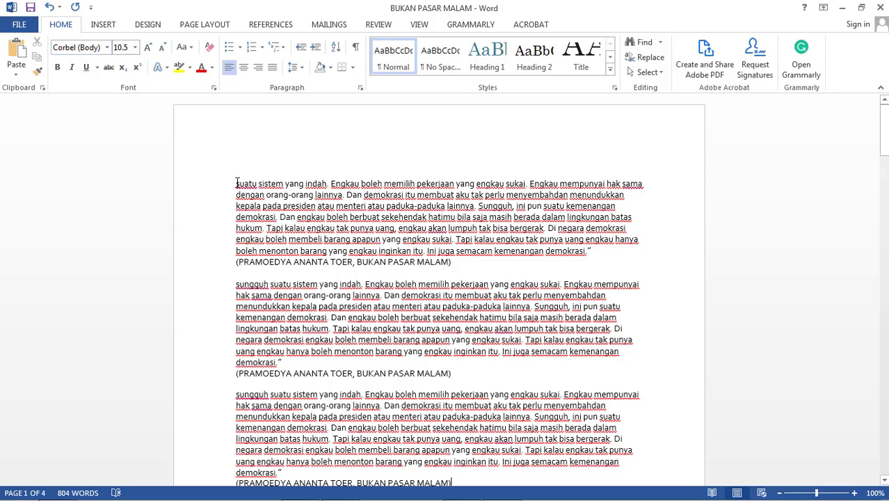
Format "suatu sistem yang inda" at the start of the first paragraph in the Algerian font at size 26
{"action": "left_click_drag", "start_coordinate": [237, 182], "coordinate": [323, 188]}
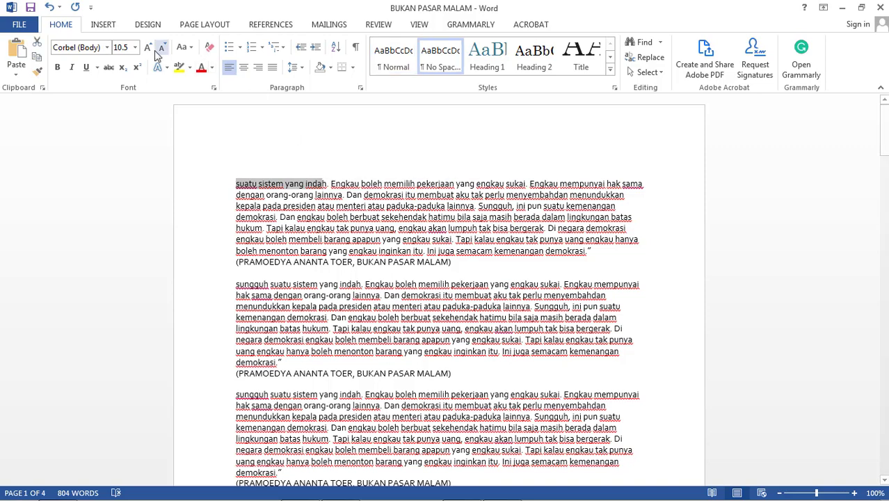
{"action": "left_click", "coordinate": [107, 48]}
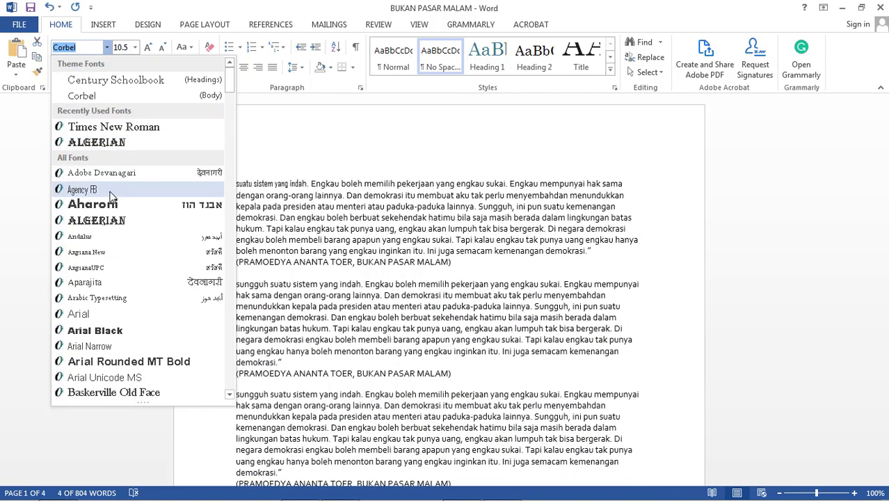
{"action": "left_click", "coordinate": [98, 142]}
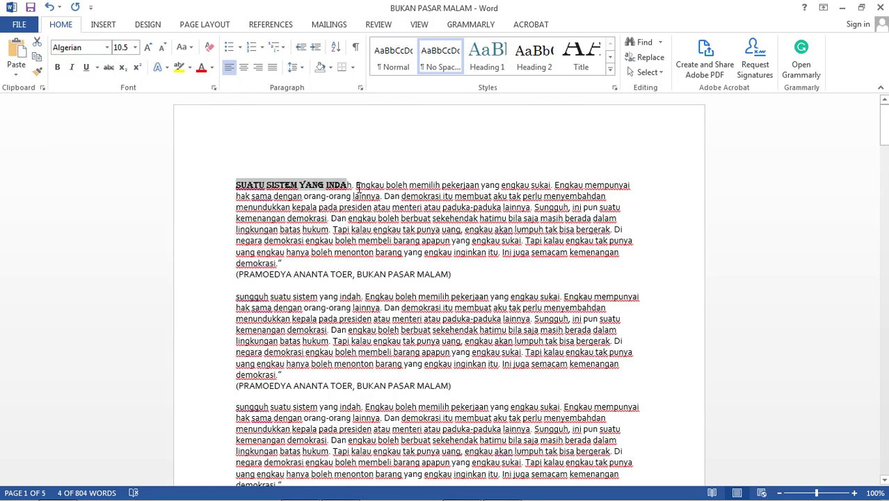
{"action": "left_click", "coordinate": [135, 51]}
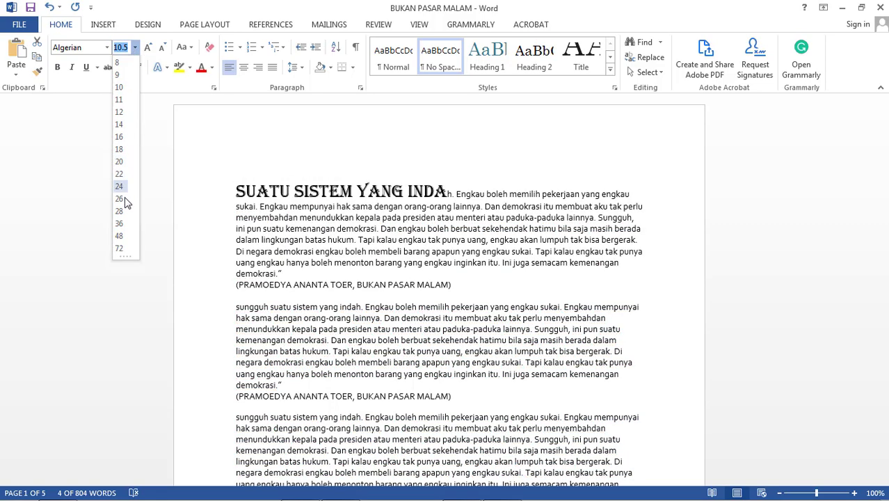
{"action": "left_click", "coordinate": [125, 199]}
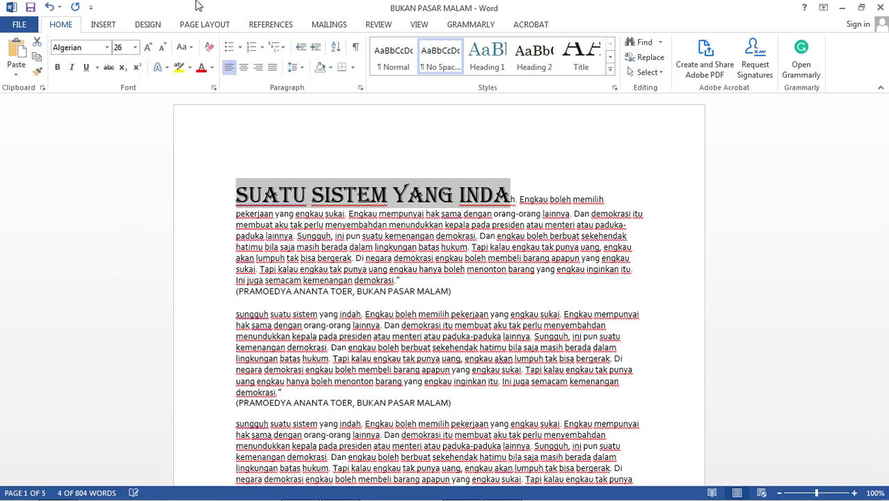
Increase the opening phrase's font size stepwise to 36, and reduce it stepwise to a final size of 24
{"action": "left_click", "coordinate": [148, 47]}
{"action": "left_click", "coordinate": [148, 48]}
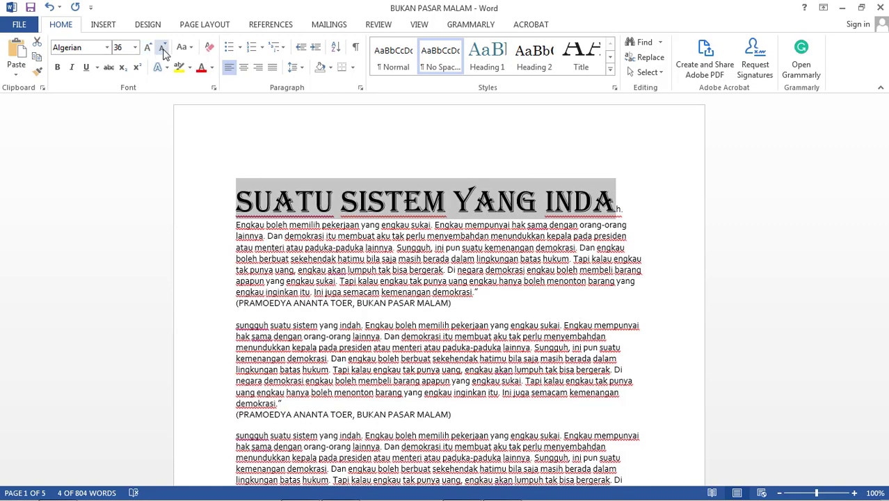
{"action": "left_click", "coordinate": [163, 48]}
{"action": "left_click", "coordinate": [163, 48]}
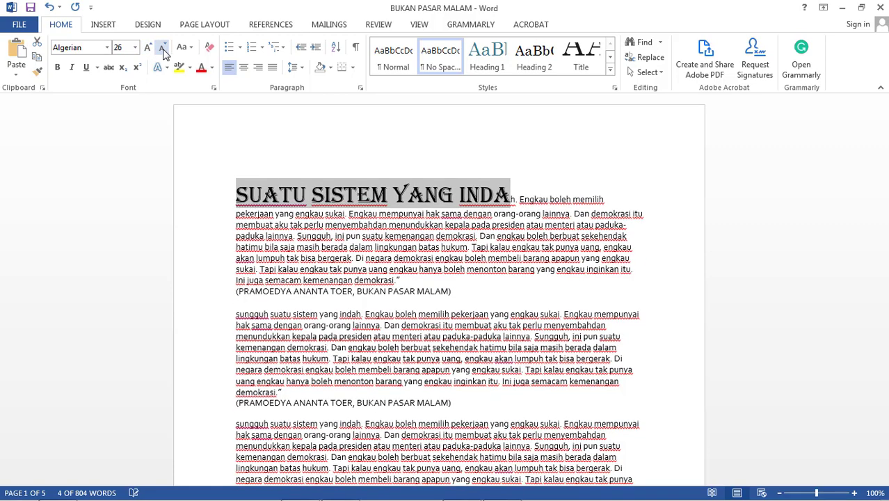
{"action": "left_click", "coordinate": [162, 49]}
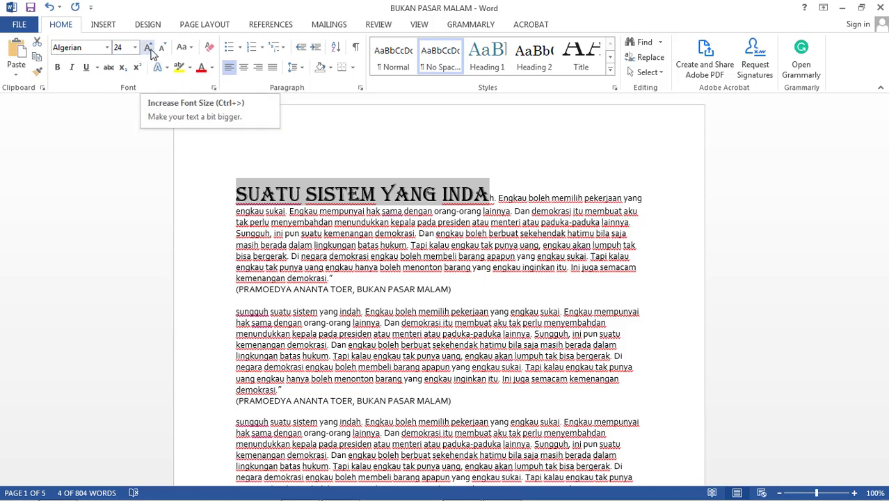
{"action": "left_click", "coordinate": [150, 50]}
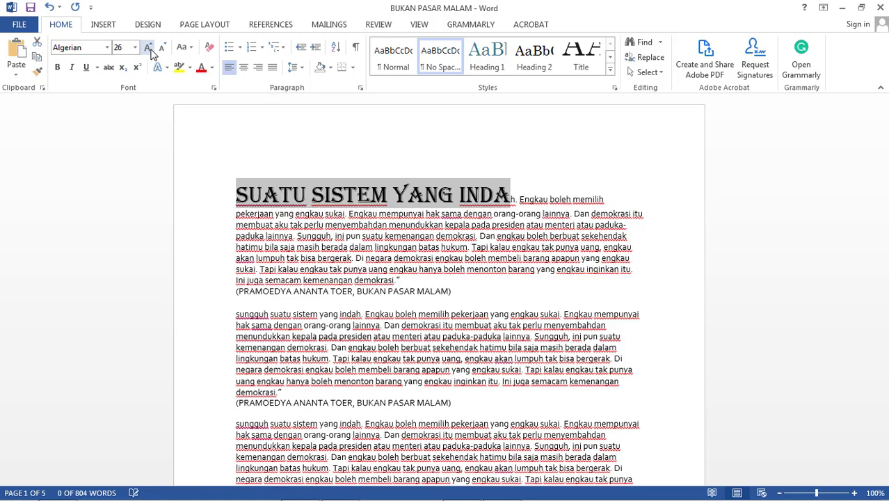
{"action": "left_click", "coordinate": [162, 50]}
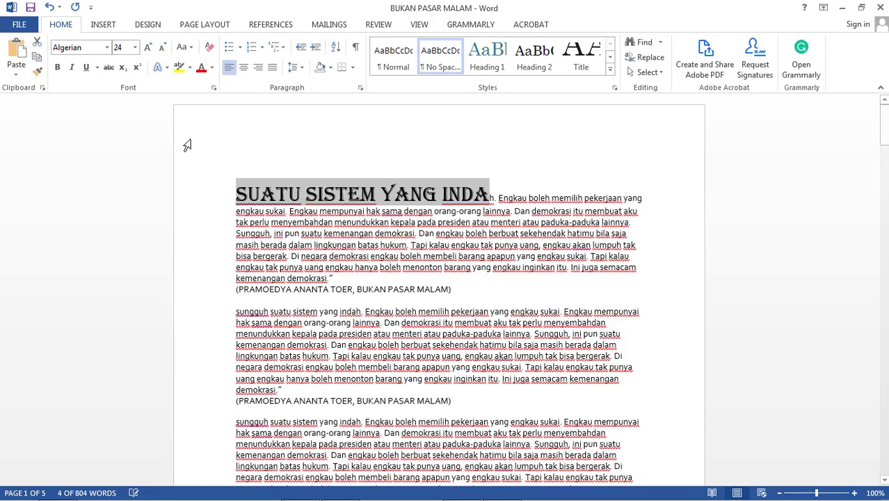
Change the second paragraph's opening phrase "sungguh suatu sistem yang indah" to Sentence case, and convert it to lowercase
{"action": "left_click", "coordinate": [181, 54]}
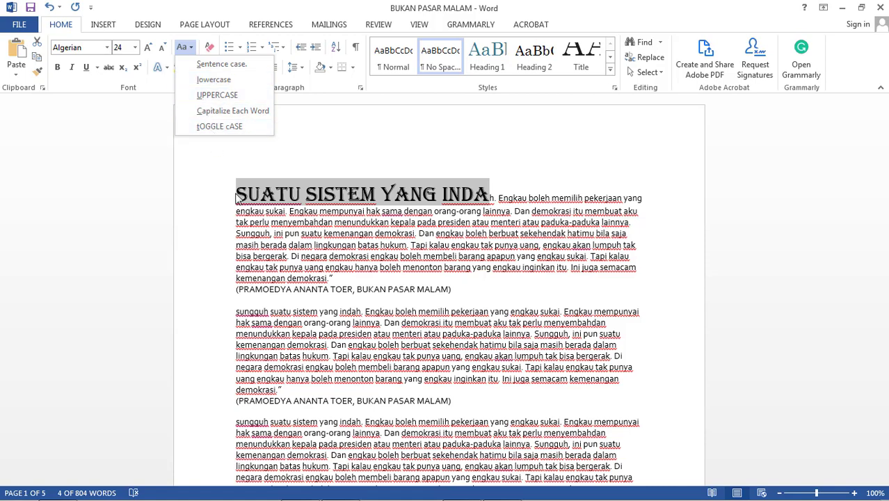
{"action": "left_click", "coordinate": [244, 308]}
{"action": "left_click_drag", "start_coordinate": [234, 312], "coordinate": [360, 313]}
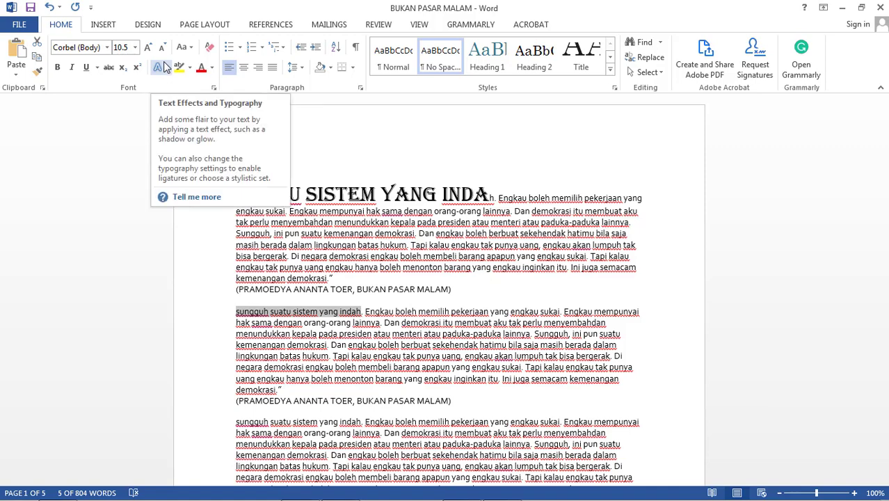
{"action": "left_click", "coordinate": [192, 51]}
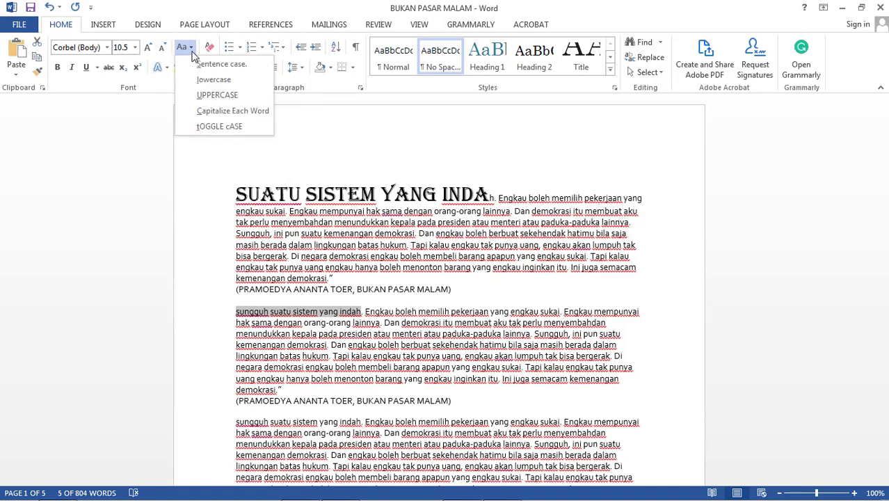
{"action": "left_click", "coordinate": [204, 64]}
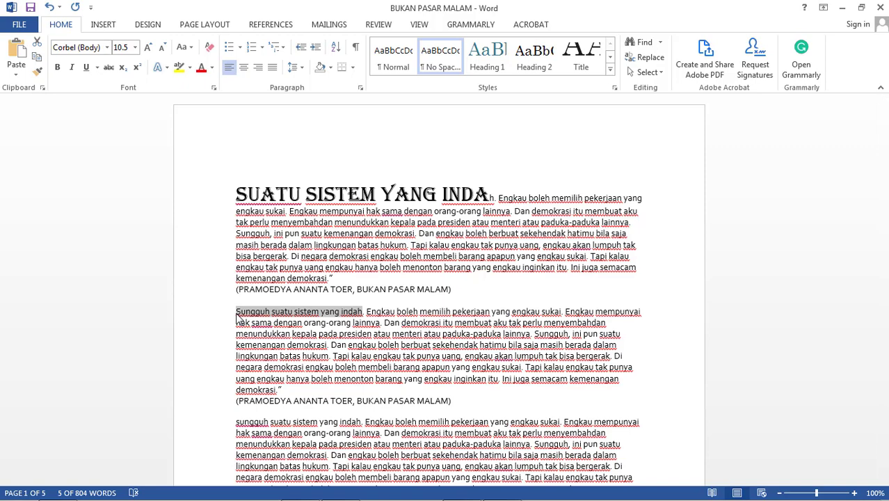
{"action": "left_click", "coordinate": [191, 48]}
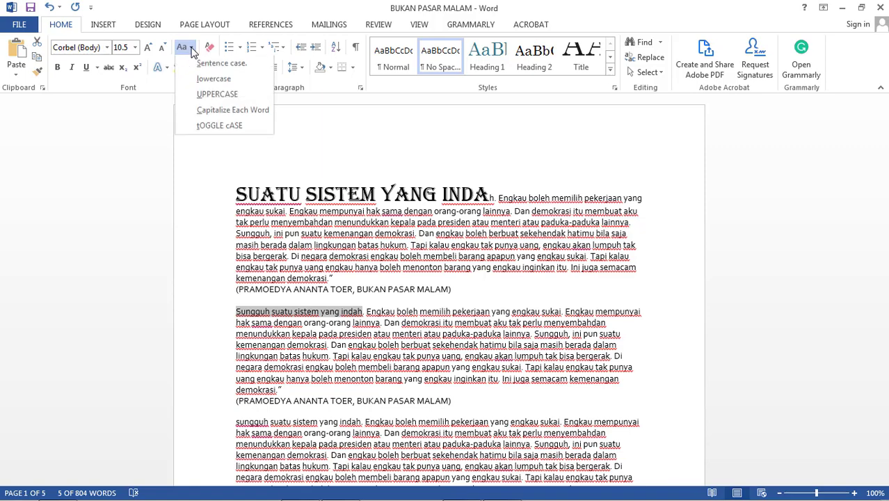
{"action": "left_click", "coordinate": [216, 80]}
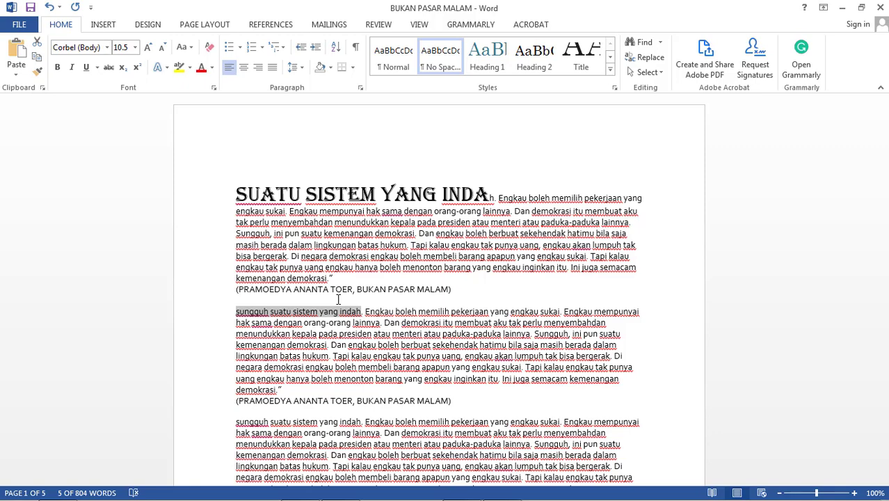
Convert the selected phrase in the second paragraph to UPPERCASE, and change it to Capitalize Each Word
{"action": "left_click", "coordinate": [191, 46]}
{"action": "left_click", "coordinate": [209, 110]}
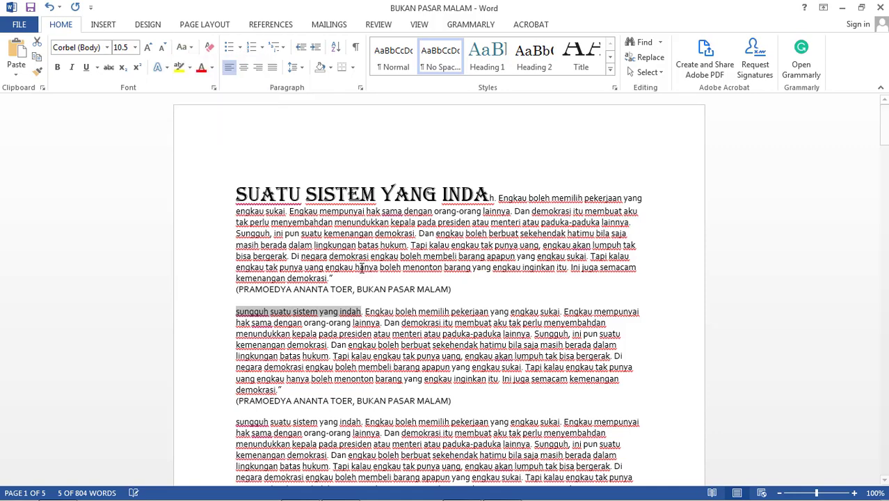
{"action": "left_click", "coordinate": [193, 48]}
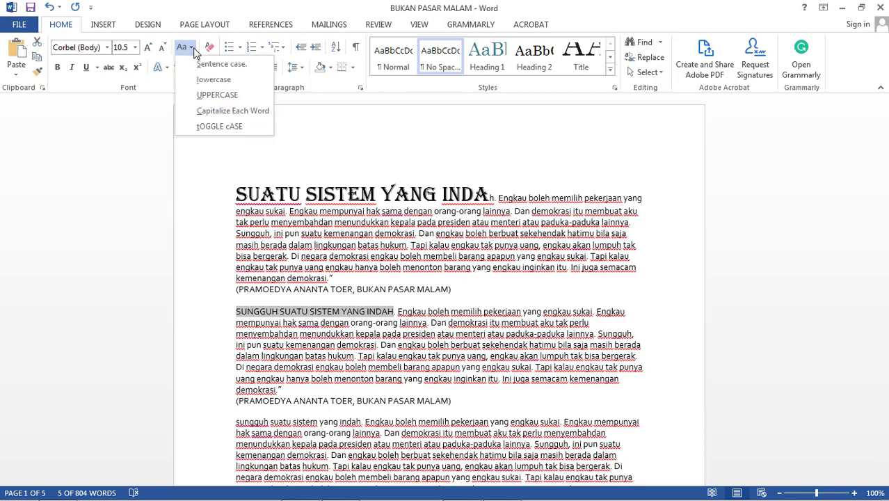
{"action": "left_click", "coordinate": [209, 111]}
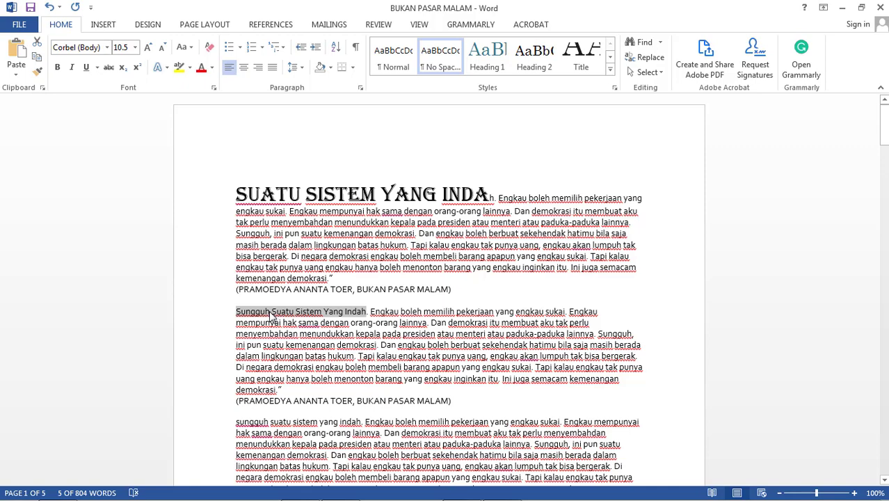
Convert the second paragraph's opening phrase to tOGGLE cASE, and make it bold and italic
{"action": "left_click", "coordinate": [185, 47]}
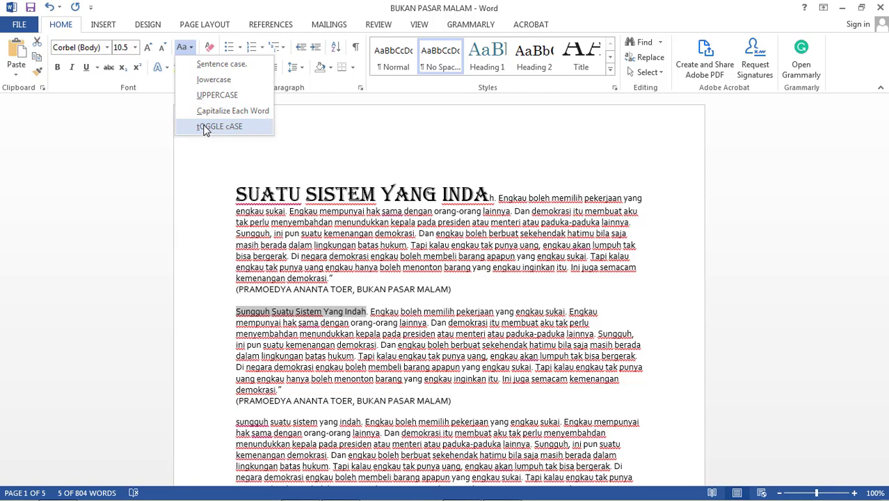
{"action": "left_click", "coordinate": [204, 126]}
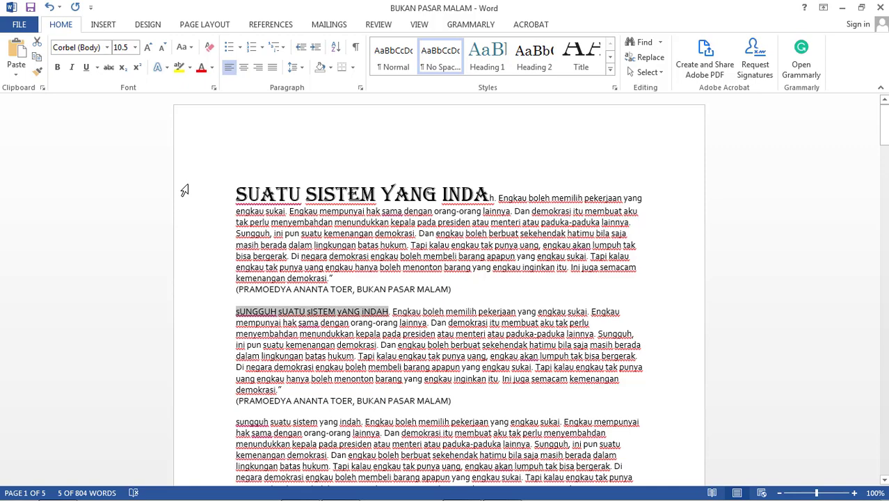
{"action": "left_click", "coordinate": [59, 73]}
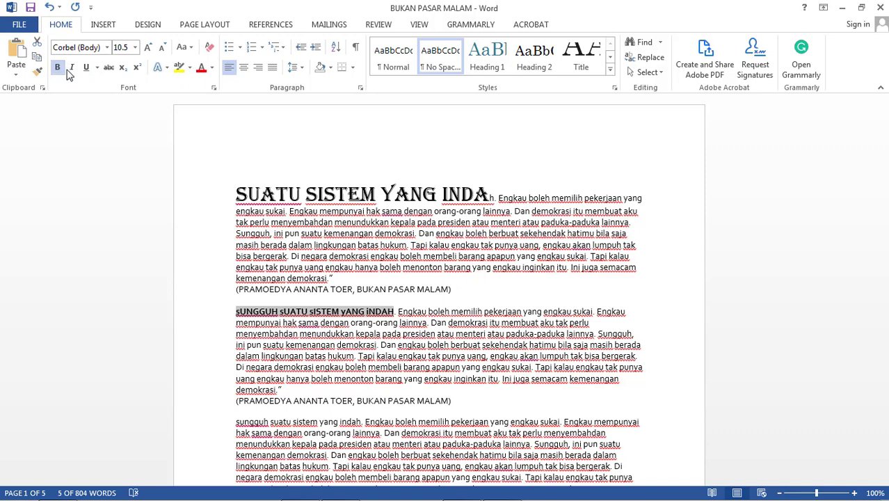
{"action": "left_click", "coordinate": [71, 71]}
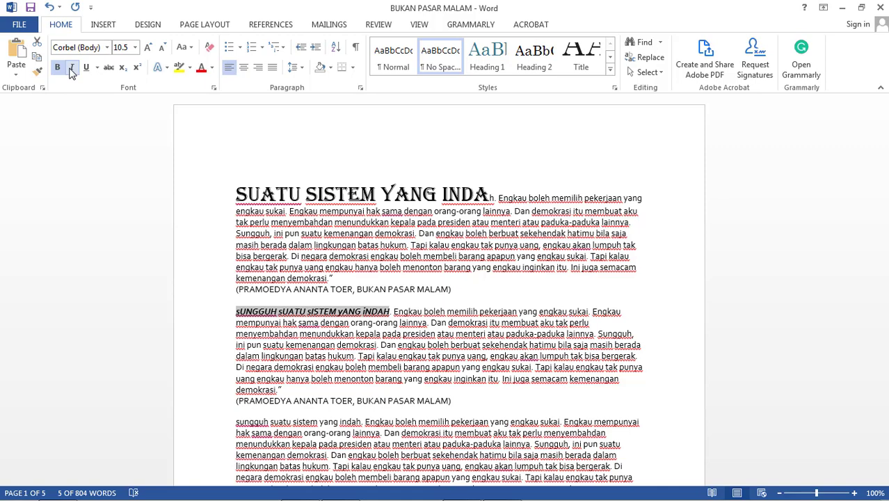
Underline the second paragraph's opening phrase with a single line and strike it through
{"action": "left_click", "coordinate": [88, 71]}
{"action": "left_click", "coordinate": [97, 68]}
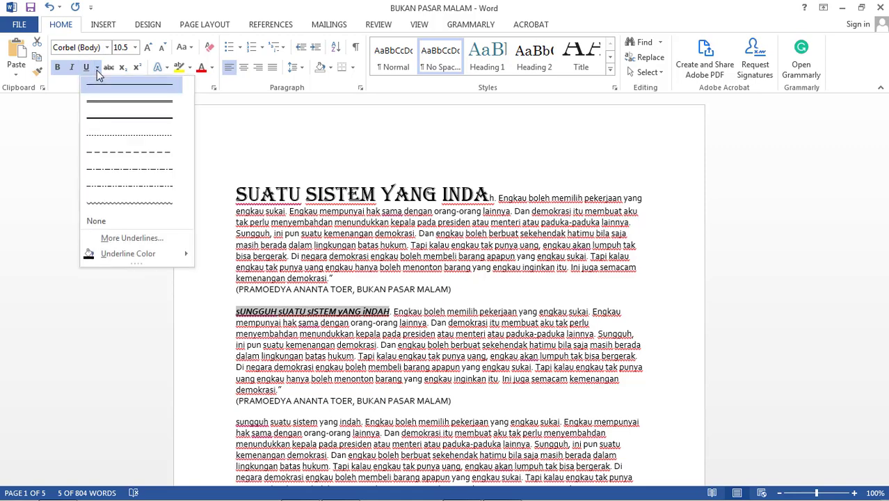
{"action": "left_click", "coordinate": [97, 69]}
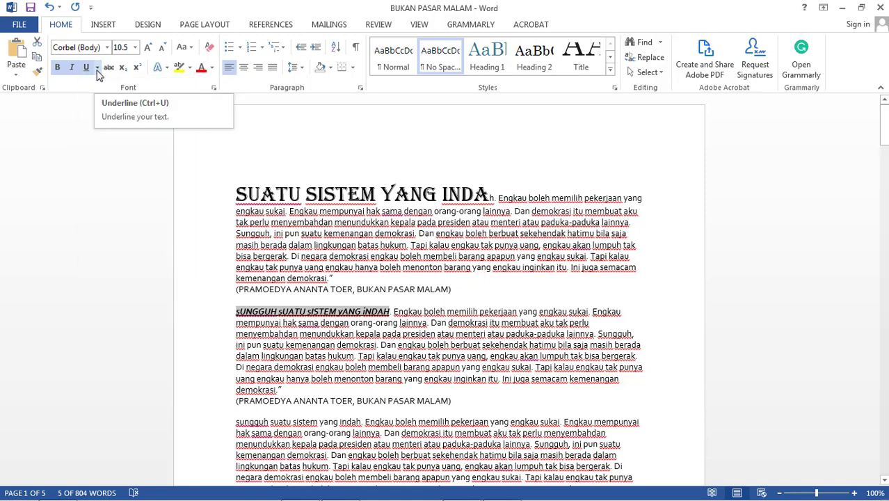
{"action": "left_click", "coordinate": [108, 68]}
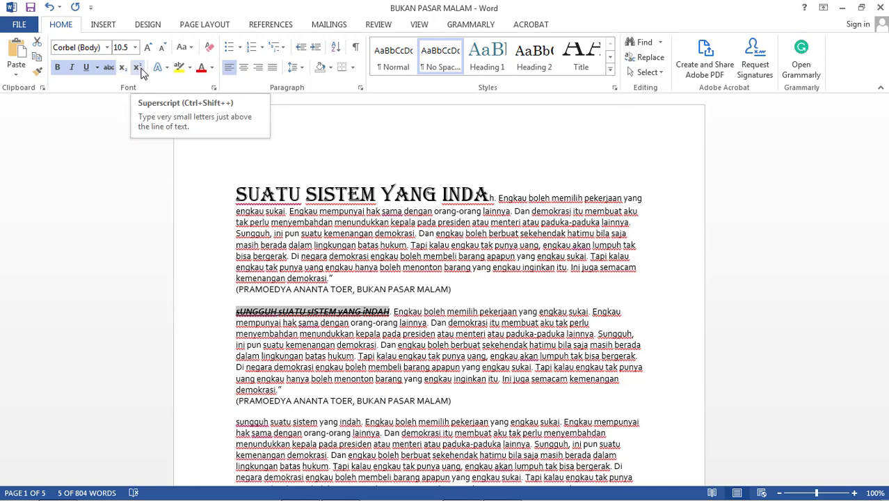
In the second paragraph's first "Engkau", make the letter "E" subscript and the final "u" superscript
{"action": "left_click", "coordinate": [393, 310]}
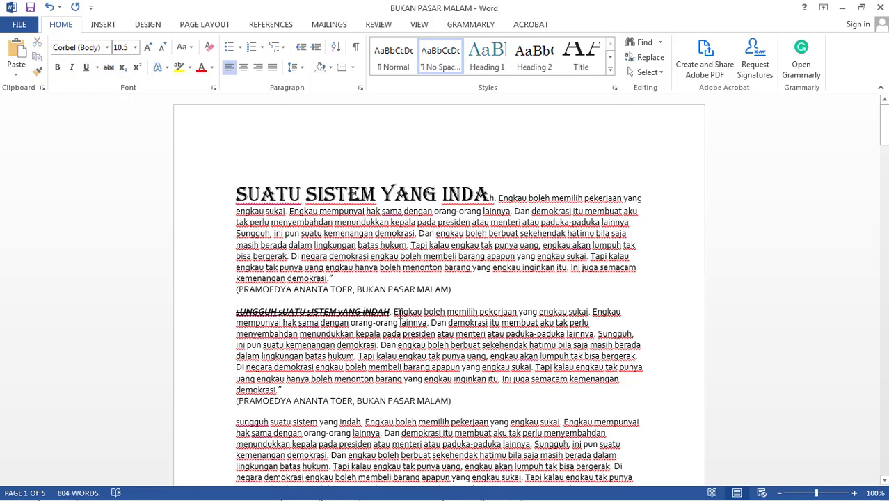
{"action": "double_click", "coordinate": [397, 311]}
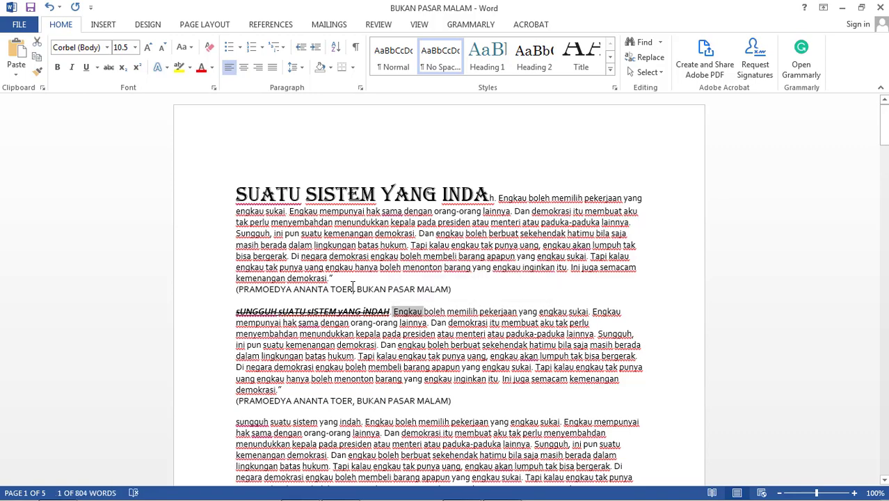
{"action": "left_click", "coordinate": [402, 311]}
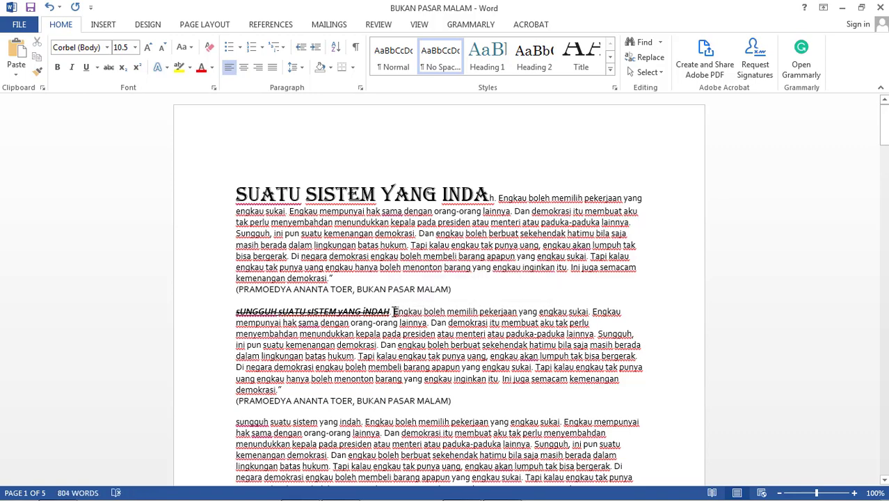
{"action": "double_click", "coordinate": [395, 311]}
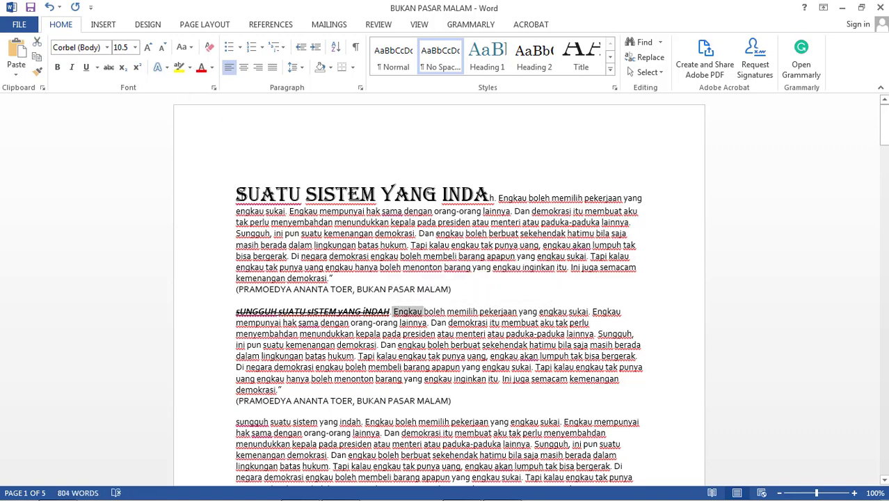
{"action": "left_click", "coordinate": [400, 310]}
{"action": "left_click_drag", "start_coordinate": [395, 310], "coordinate": [399, 313]}
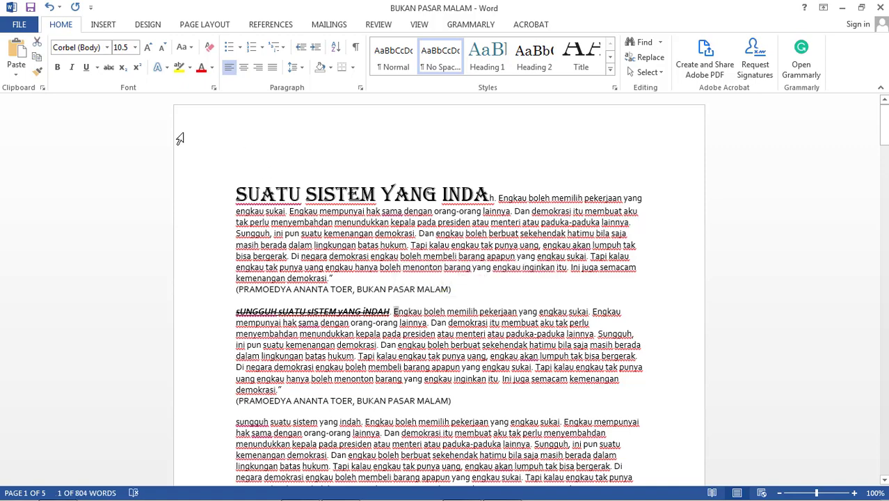
{"action": "left_click", "coordinate": [123, 67]}
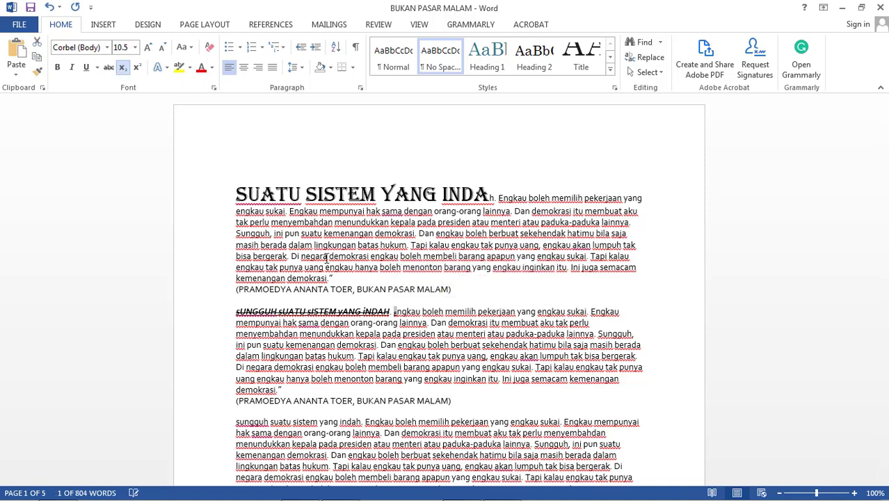
{"action": "left_click_drag", "start_coordinate": [420, 311], "coordinate": [418, 310]}
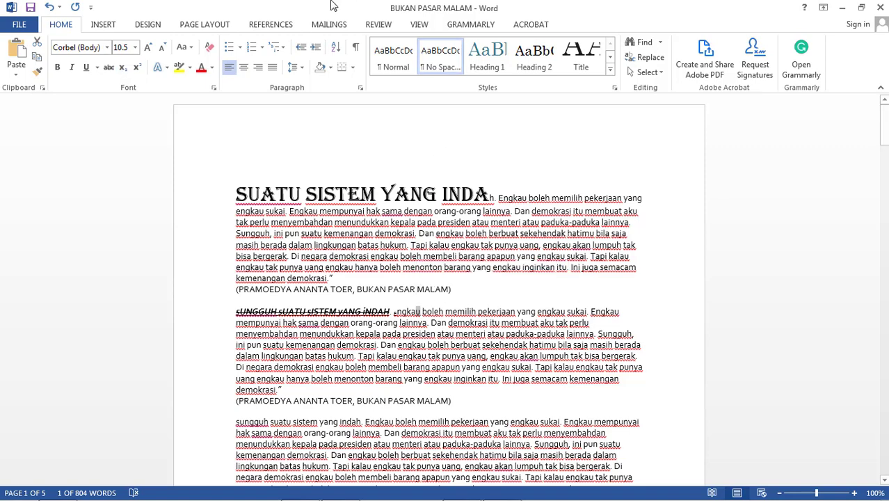
{"action": "left_click", "coordinate": [137, 68]}
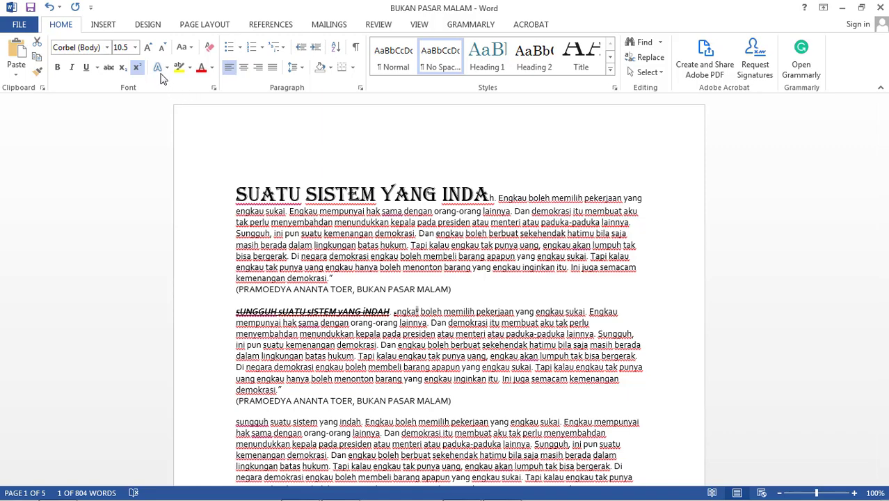
Apply the text effect "Fill - Orange, Accent 2, Outline - Accent 2" to the citation line below the second paragraph
{"action": "left_click", "coordinate": [239, 195]}
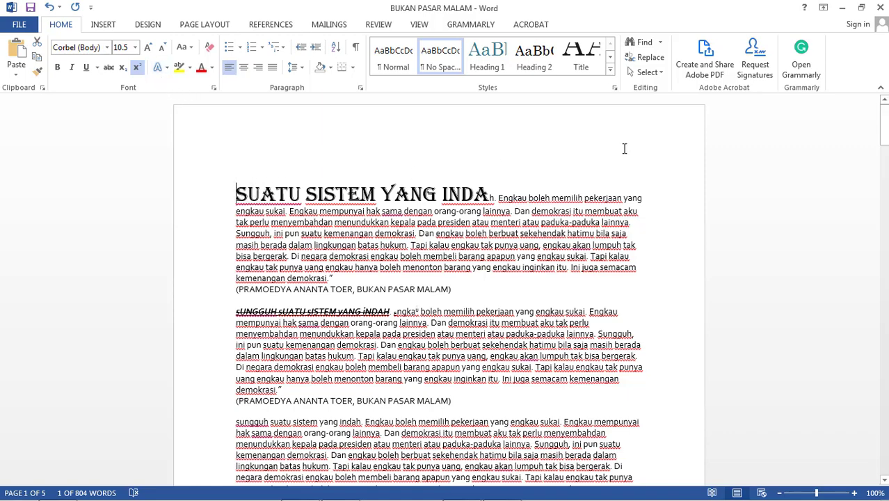
{"action": "left_click", "coordinate": [489, 196], "text": "shift"}
{"action": "scroll", "coordinate": [238, 341], "scroll_direction": "down", "scroll_amount": 2}
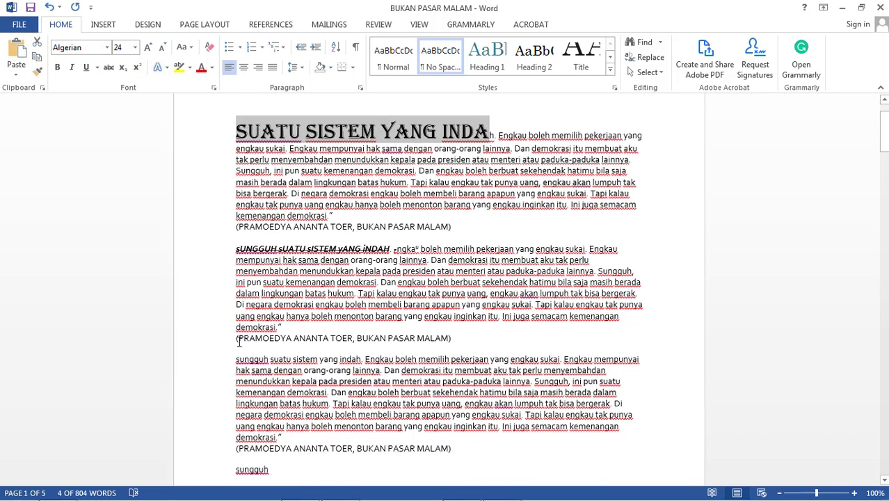
{"action": "left_click_drag", "start_coordinate": [238, 341], "coordinate": [453, 339]}
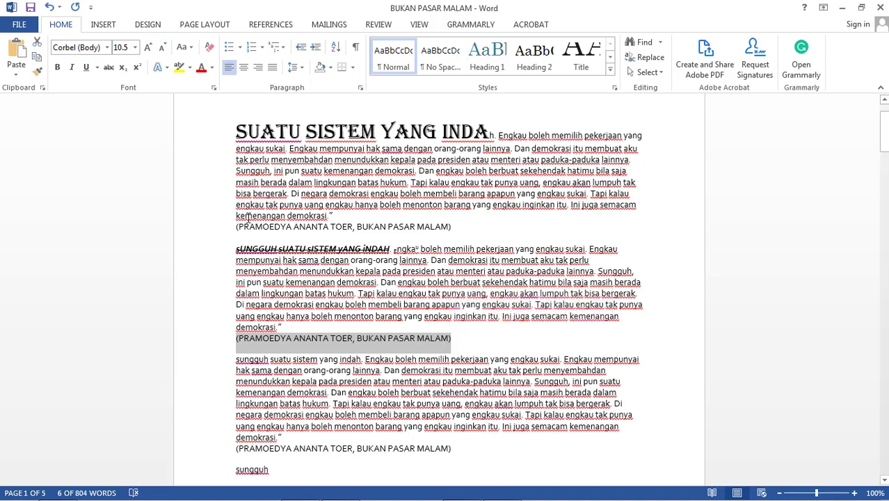
{"action": "left_click", "coordinate": [156, 66]}
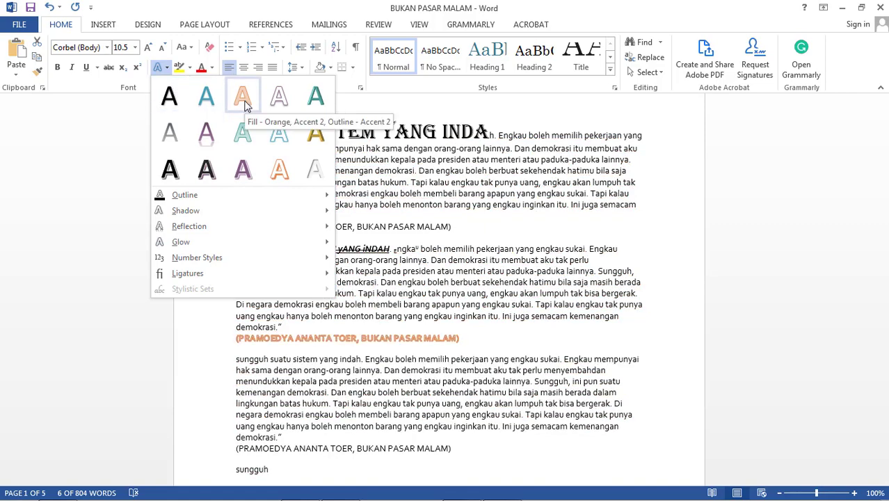
{"action": "left_click", "coordinate": [243, 99]}
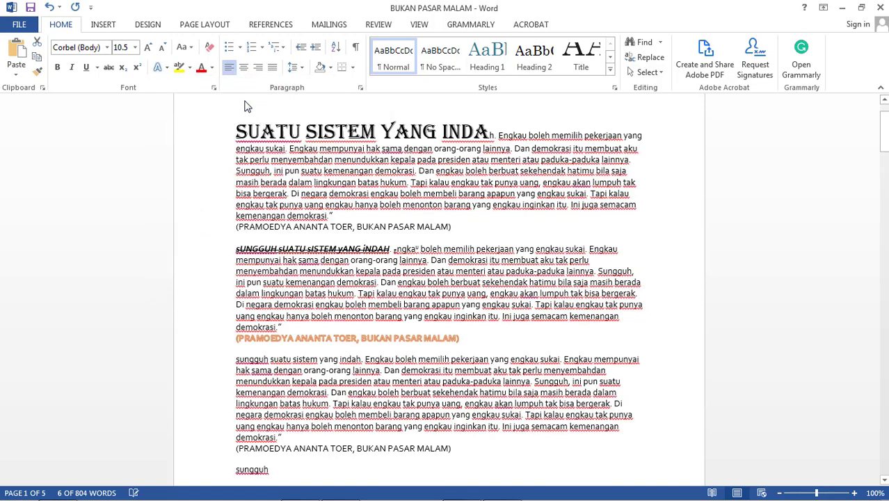
Change the selected citation line to the purple text effect with reflection, and set its font size to 36
{"action": "left_click", "coordinate": [162, 69]}
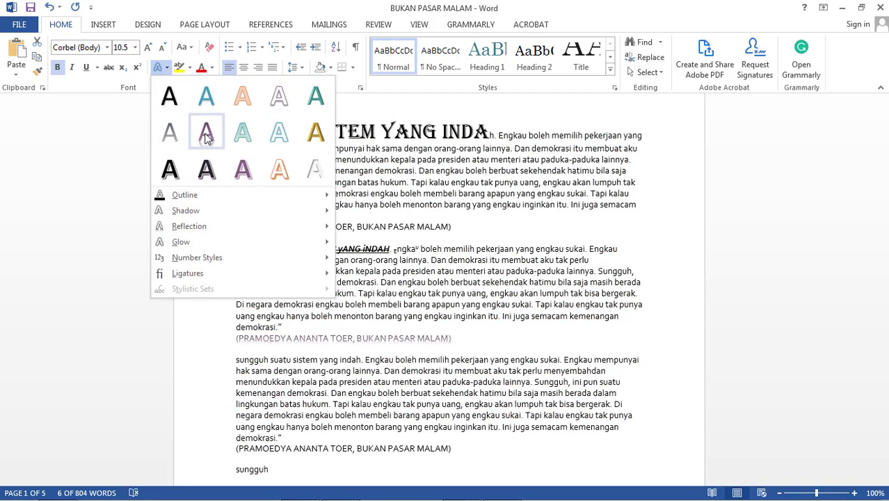
{"action": "left_click", "coordinate": [206, 137]}
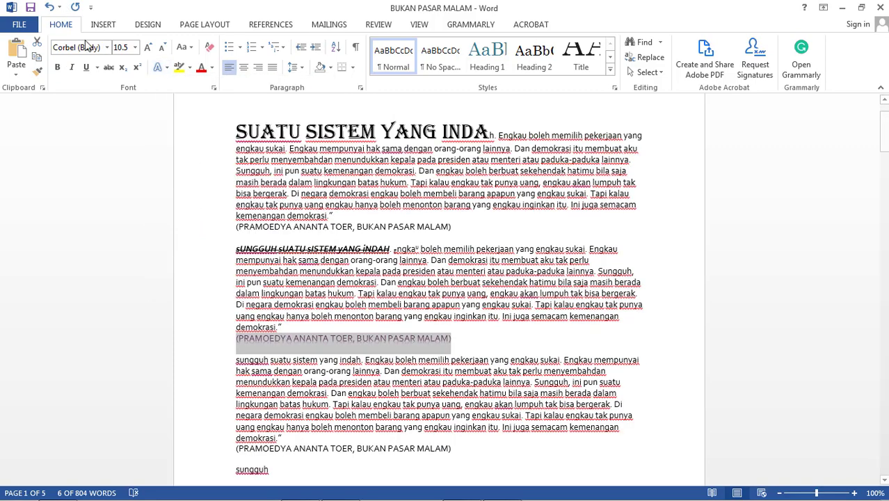
{"action": "left_click", "coordinate": [135, 47]}
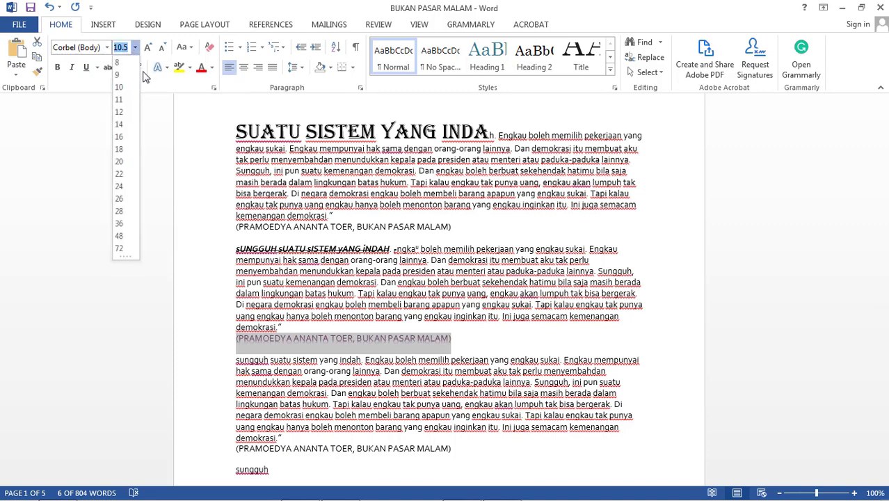
{"action": "left_click", "coordinate": [119, 223]}
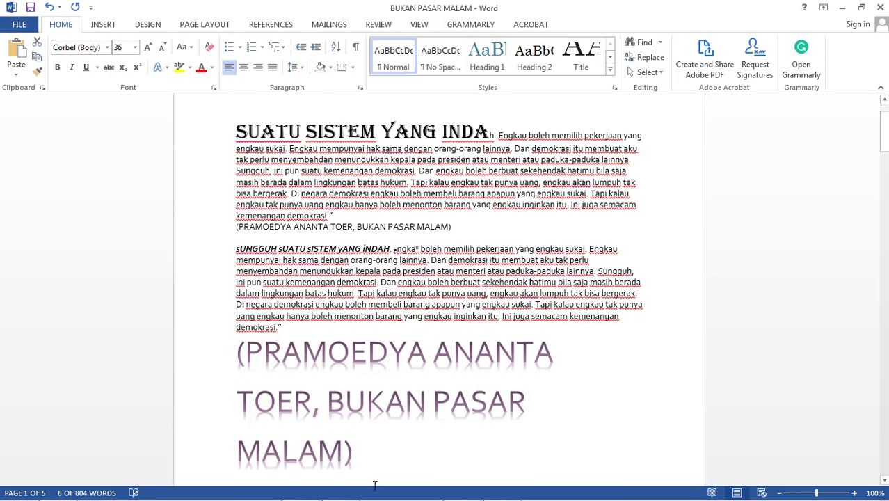
Highlight "sungguh suatu" at the start of the third paragraph in yellow
{"action": "scroll", "coordinate": [287, 278], "scroll_direction": "down", "scroll_amount": 3}
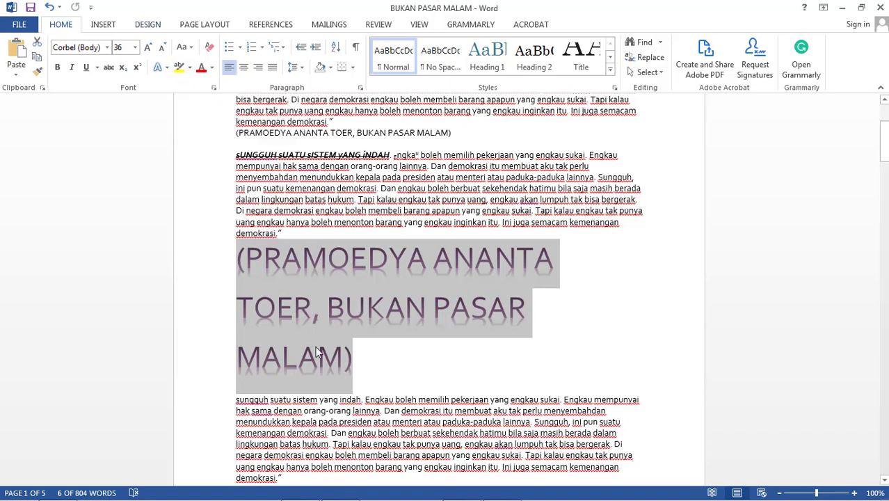
{"action": "scroll", "coordinate": [315, 346], "scroll_direction": "down", "scroll_amount": 2}
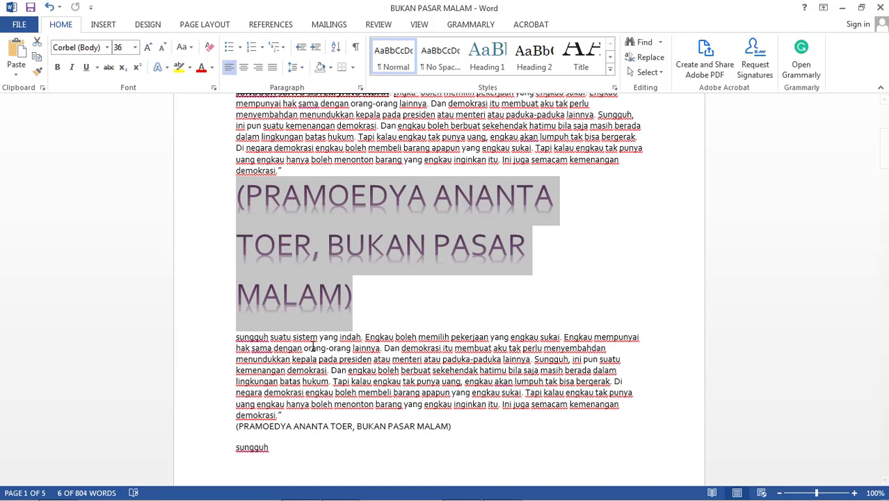
{"action": "left_click", "coordinate": [294, 248]}
{"action": "left_click_drag", "start_coordinate": [236, 338], "coordinate": [292, 336]}
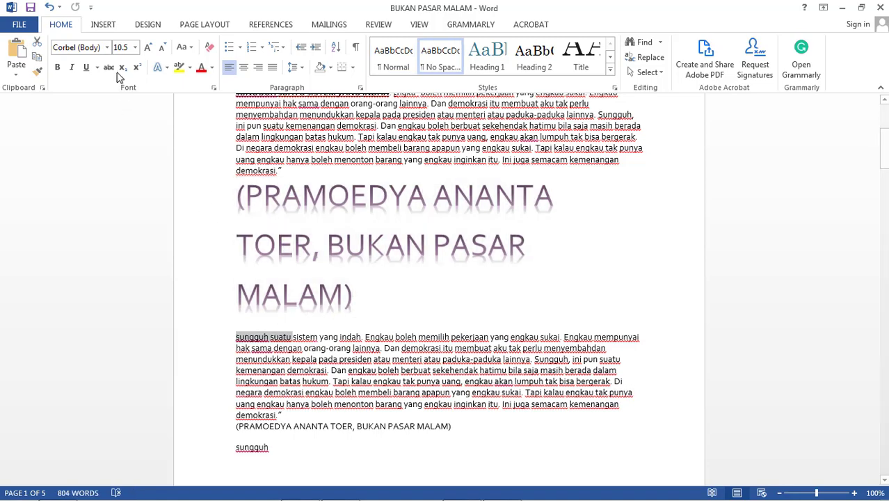
{"action": "left_click", "coordinate": [179, 66]}
{"action": "left_click", "coordinate": [347, 325]}
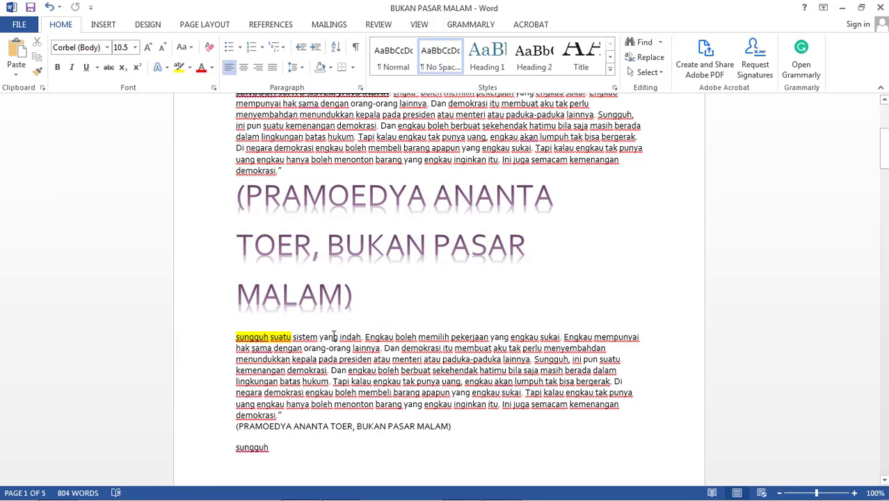
Set the font color of "yang indah" in the third paragraph's first sentence to the standard red
{"action": "left_click_drag", "start_coordinate": [319, 337], "coordinate": [361, 337]}
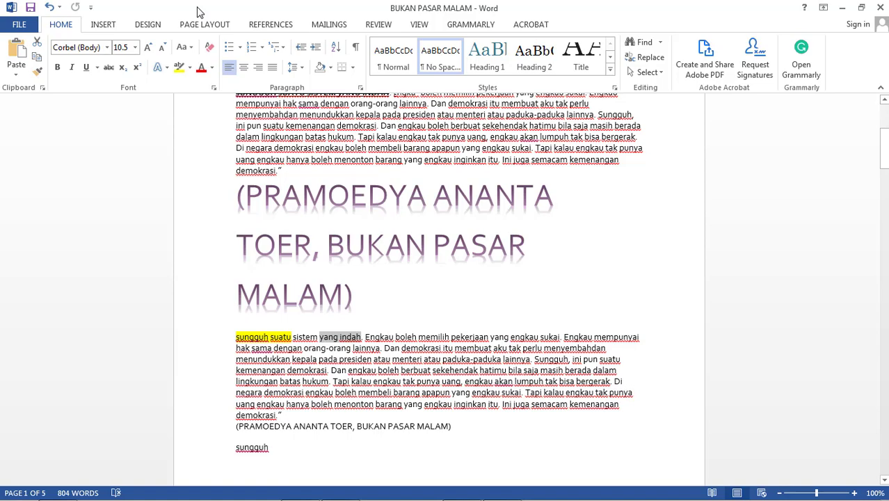
{"action": "left_click", "coordinate": [212, 68]}
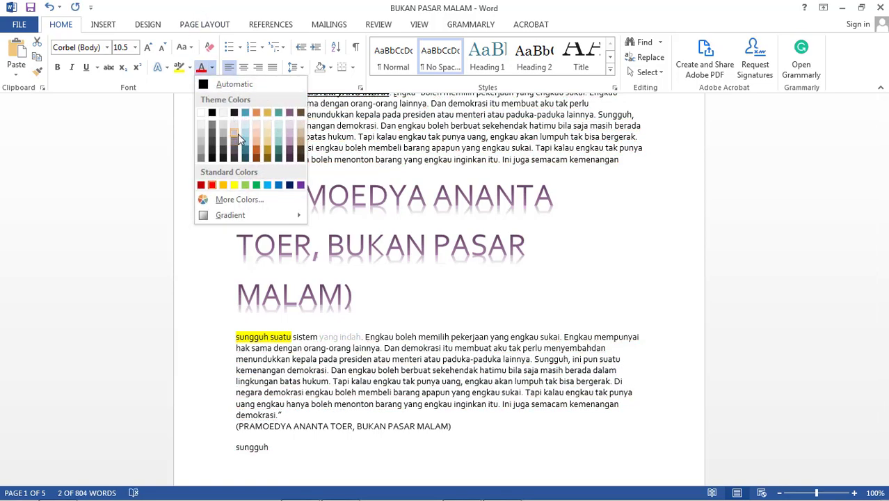
{"action": "left_click", "coordinate": [212, 185]}
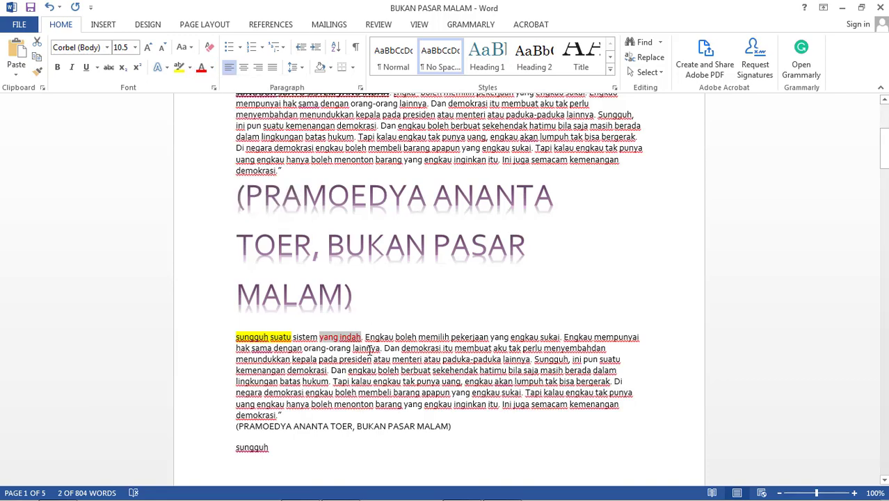
Clear all formatting from the beginning of the document through "yang indah" in the third paragraph's first sentence
{"action": "scroll", "coordinate": [325, 304], "scroll_direction": "up", "scroll_amount": 2}
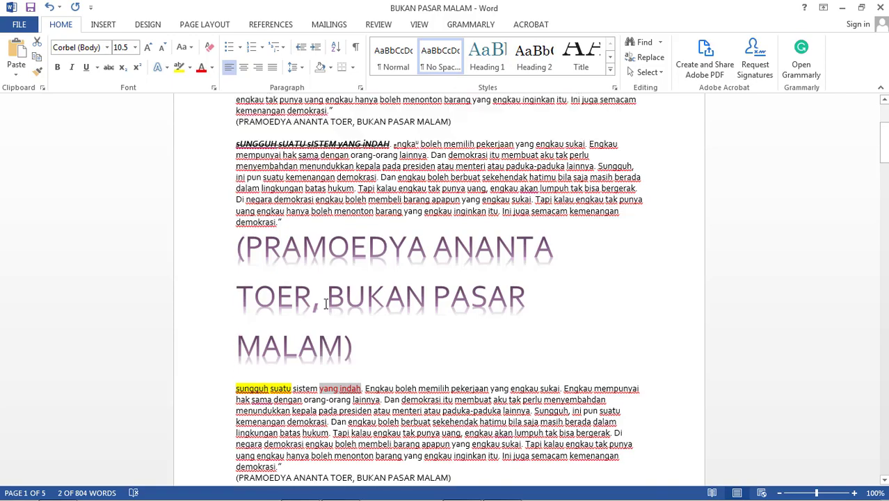
{"action": "scroll", "coordinate": [325, 304], "scroll_direction": "up", "scroll_amount": 6}
{"action": "scroll", "coordinate": [218, 185], "scroll_direction": "down", "scroll_amount": 4}
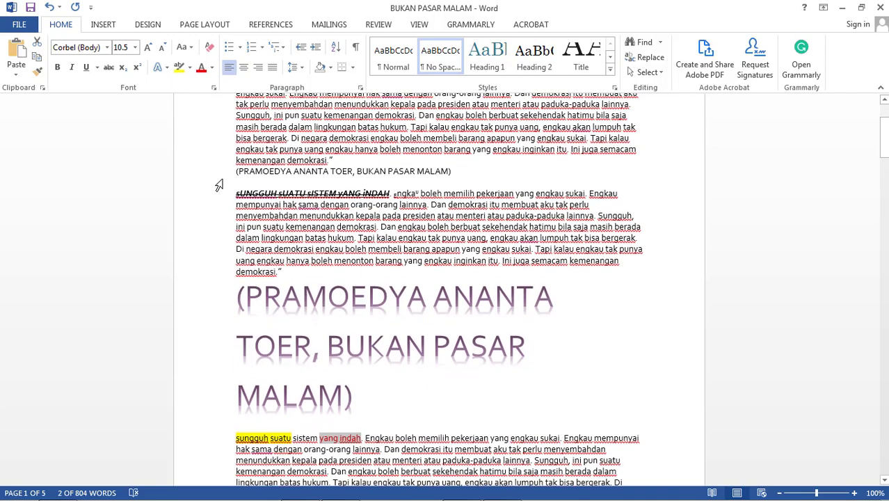
{"action": "scroll", "coordinate": [218, 185], "scroll_direction": "up", "scroll_amount": 4}
{"action": "key", "text": "ctrl+a"}
{"action": "scroll", "coordinate": [438, 292], "scroll_direction": "down", "scroll_amount": 2}
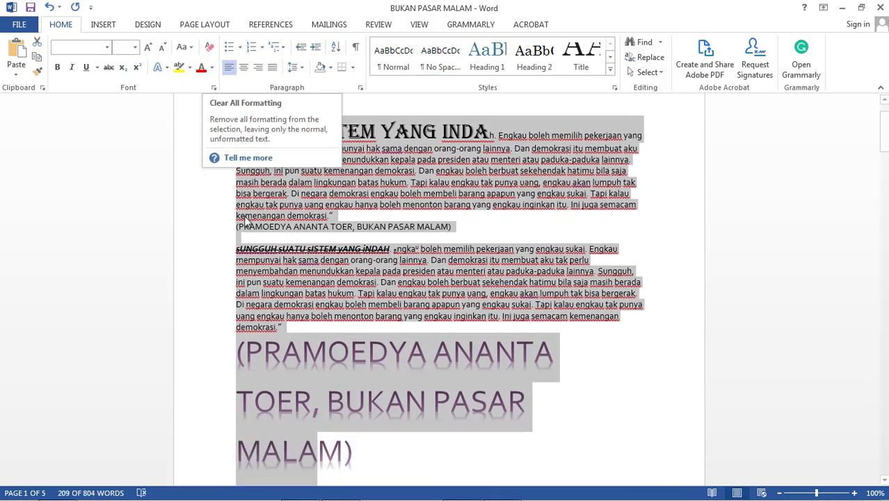
{"action": "scroll", "coordinate": [229, 153], "scroll_direction": "up", "scroll_amount": 1}
{"action": "left_click", "coordinate": [237, 156]}
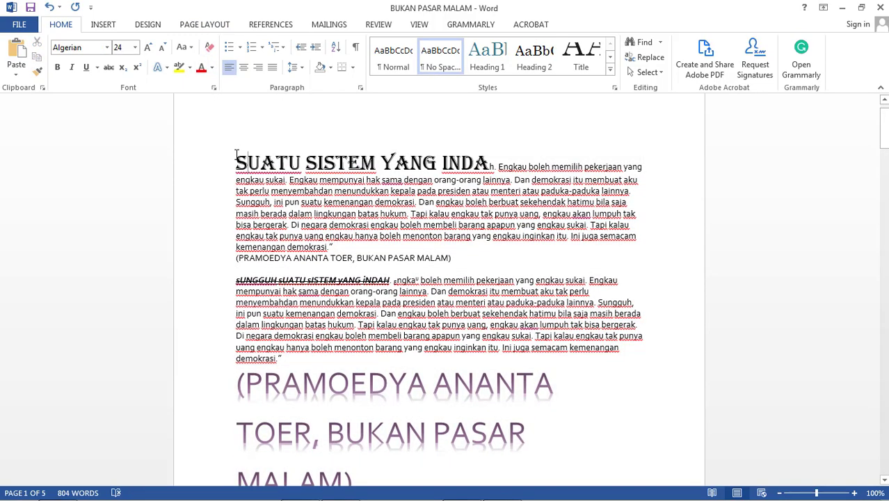
{"action": "left_click_drag", "start_coordinate": [236, 156], "coordinate": [370, 278]}
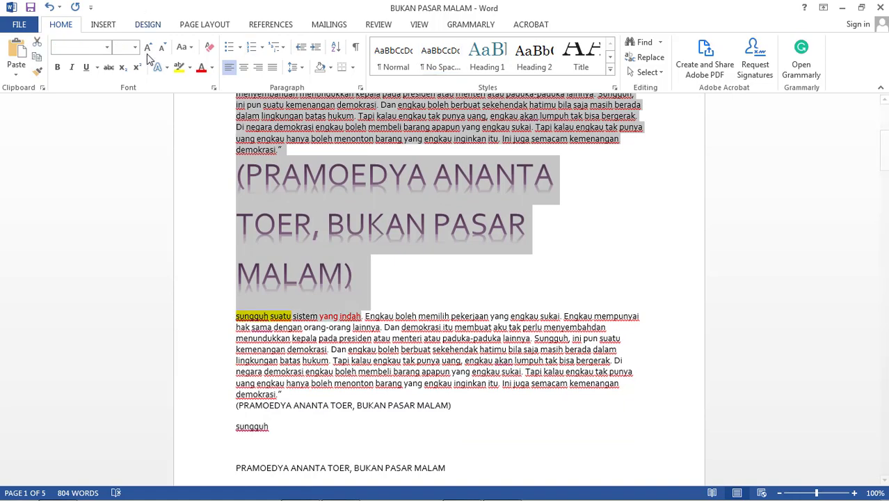
{"action": "left_click", "coordinate": [208, 47]}
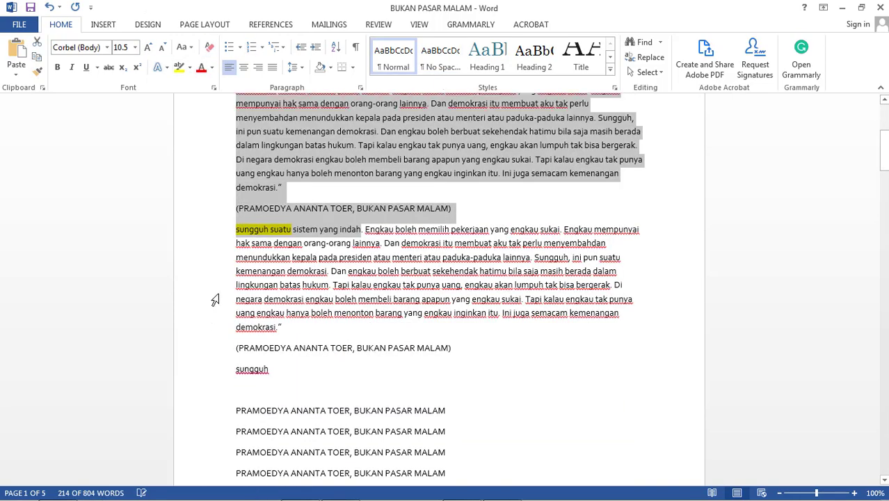
Justify the whole third paragraph, which starts with the highlighted "sungguh suatu"
{"action": "left_click", "coordinate": [251, 229]}
{"action": "left_click_drag", "start_coordinate": [252, 230], "coordinate": [292, 230]}
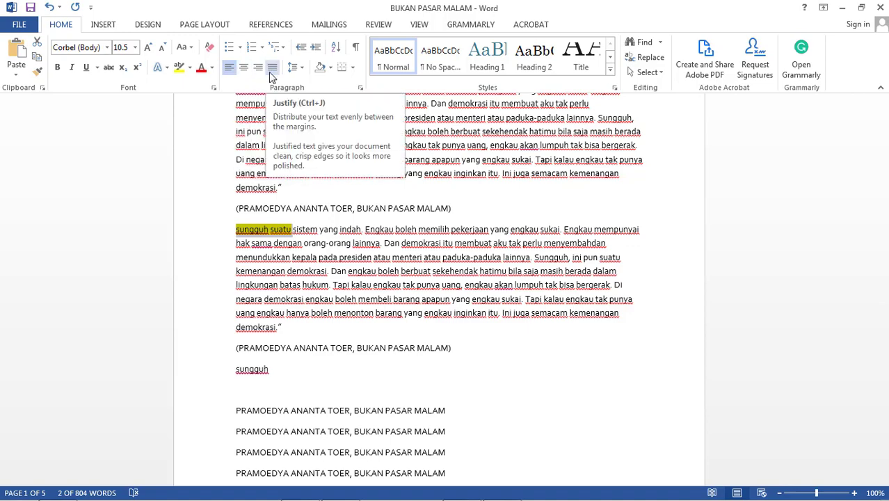
{"action": "left_click", "coordinate": [237, 241]}
{"action": "left_click_drag", "start_coordinate": [235, 229], "coordinate": [284, 327]}
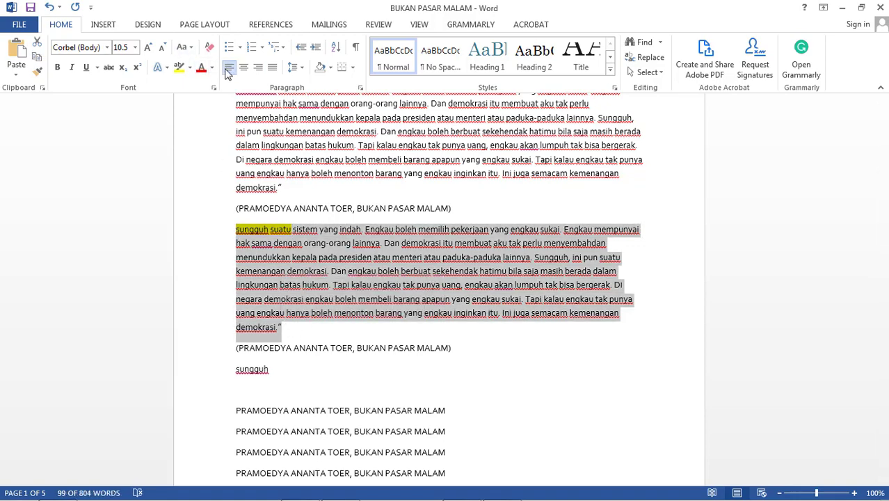
{"action": "key", "text": "ctrl+j"}
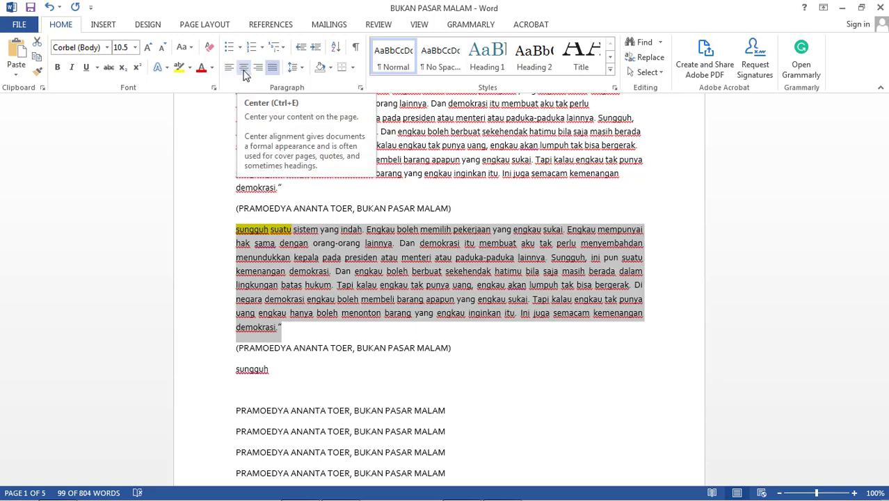
Try center and right alignment on the third paragraph, and set it back to justified
{"action": "left_click", "coordinate": [243, 72]}
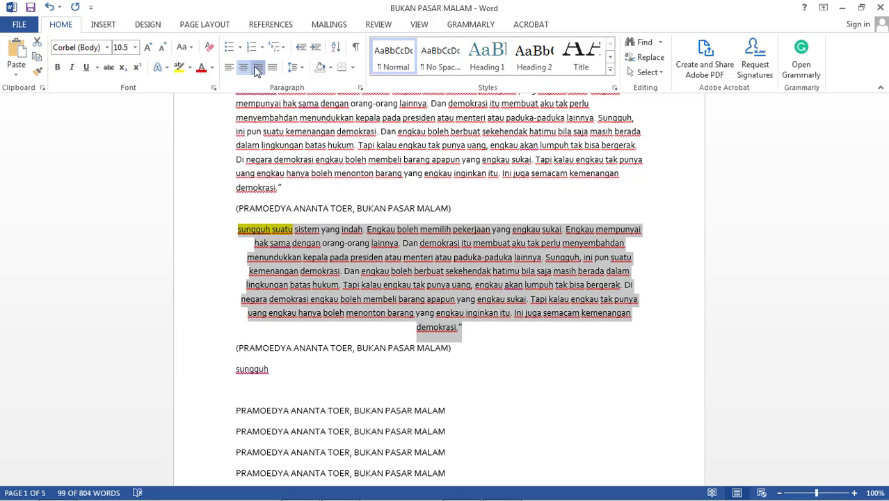
{"action": "left_click", "coordinate": [257, 67]}
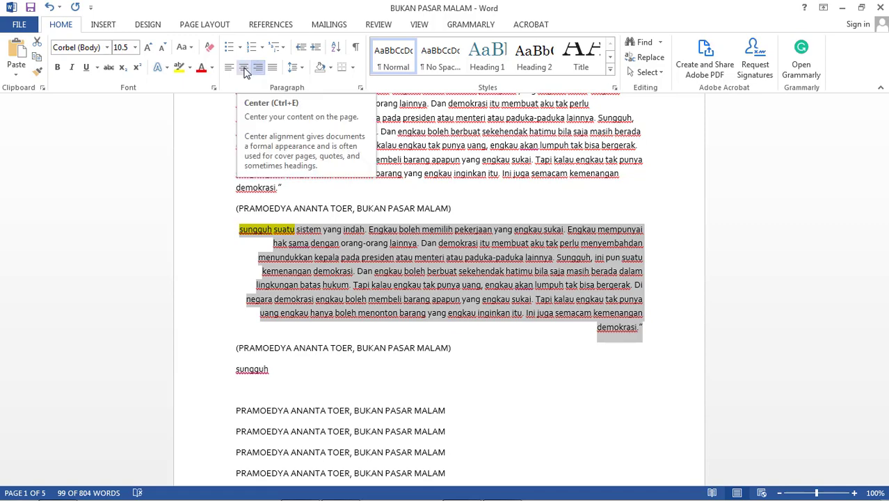
{"action": "left_click", "coordinate": [244, 69]}
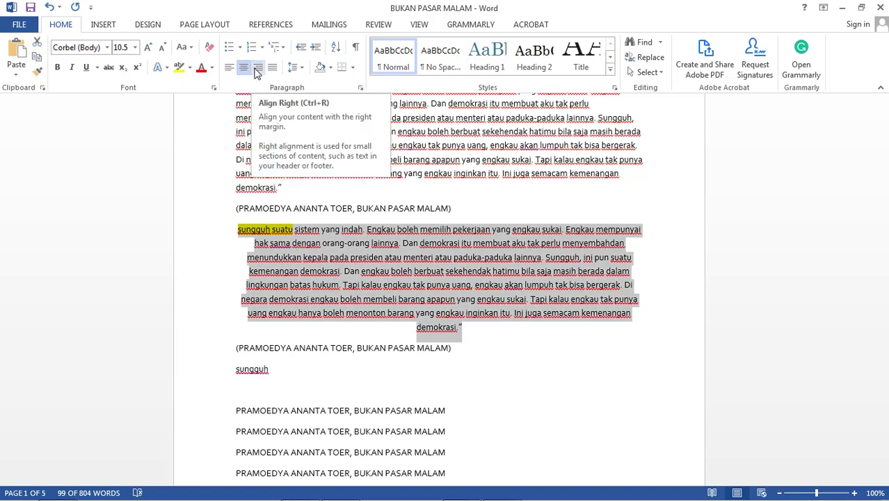
{"action": "left_click", "coordinate": [258, 69]}
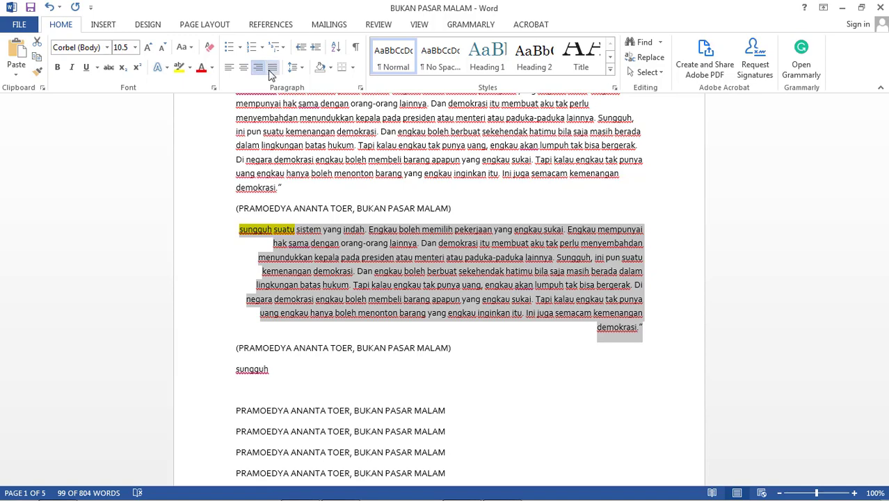
{"action": "left_click", "coordinate": [272, 69]}
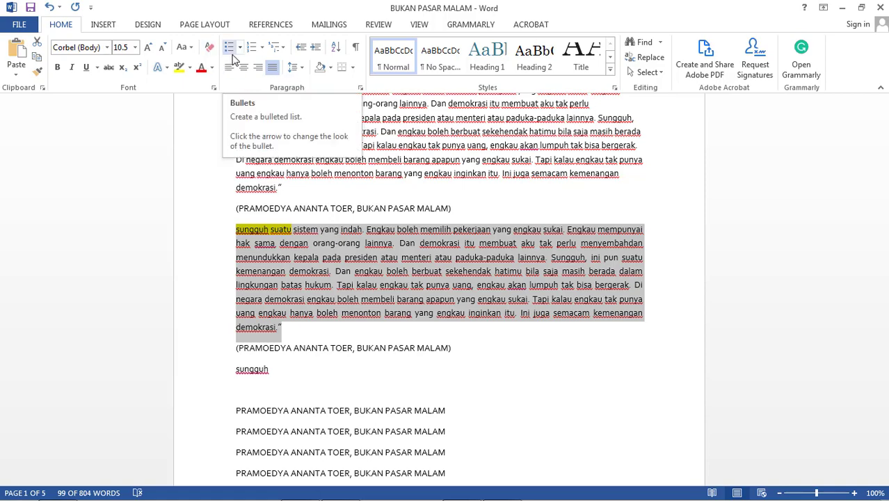
Turn the first group of five repeated citation lines below "sungguh" into a bulleted list
{"action": "scroll", "coordinate": [269, 259], "scroll_direction": "down", "scroll_amount": 4}
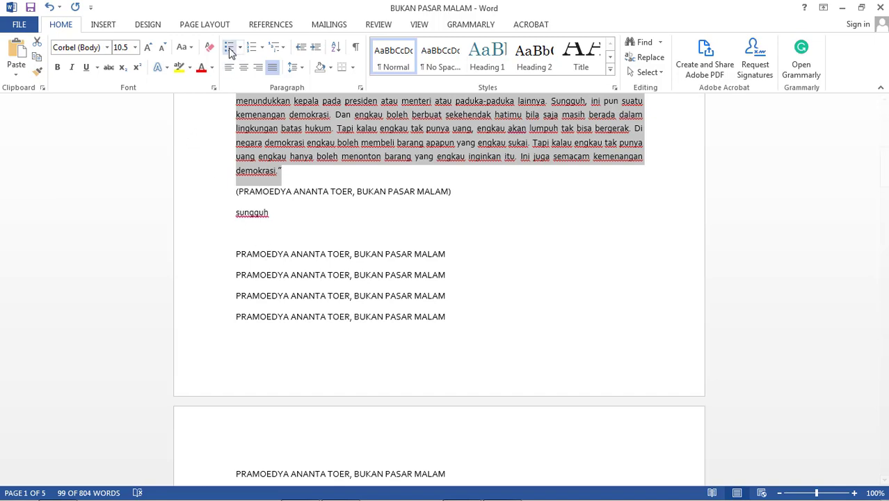
{"action": "scroll", "coordinate": [222, 222], "scroll_direction": "down", "scroll_amount": 1}
{"action": "left_click_drag", "start_coordinate": [236, 195], "coordinate": [458, 396]}
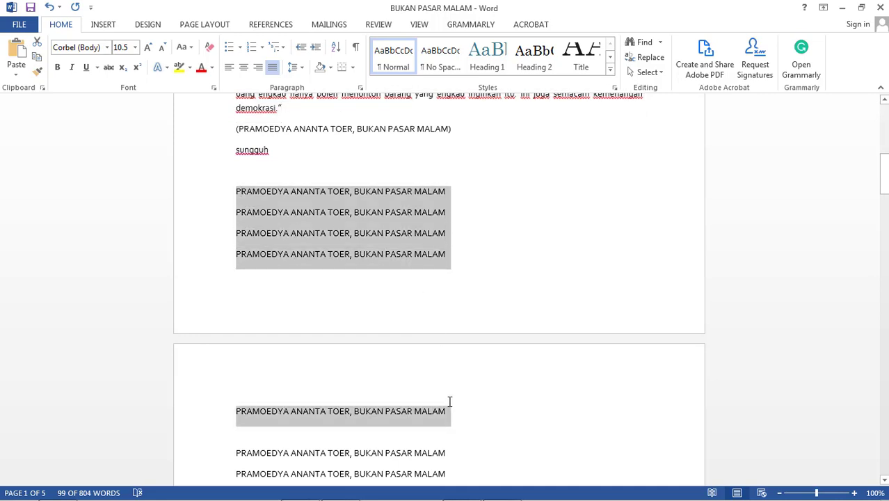
{"action": "left_click", "coordinate": [231, 48]}
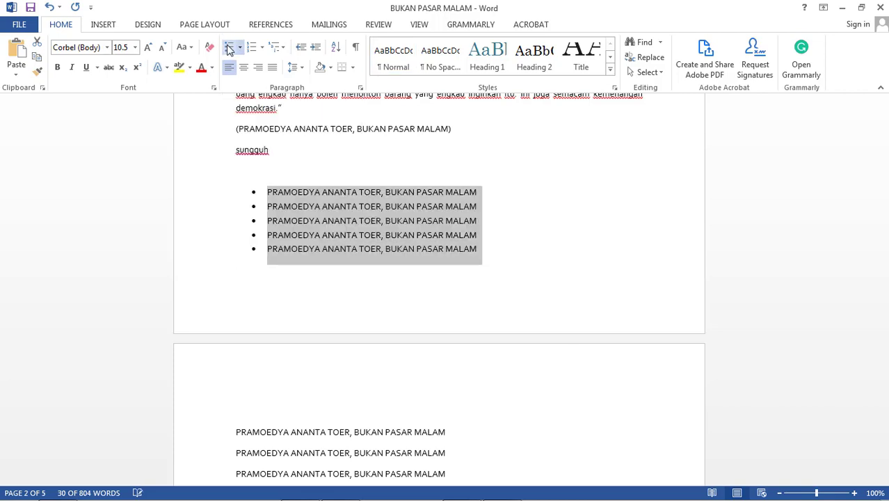
Number the five repeated citation lines on page 2 with the "1. 2. 3." format
{"action": "scroll", "coordinate": [250, 242], "scroll_direction": "down", "scroll_amount": 4}
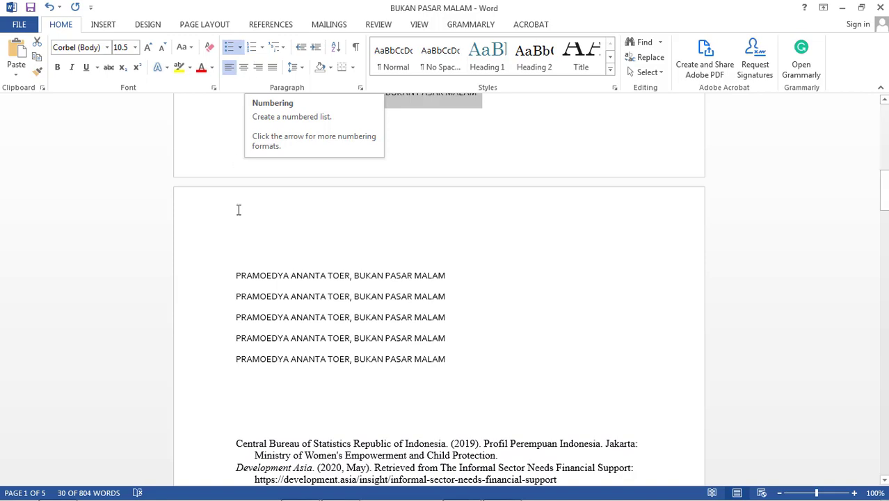
{"action": "left_click_drag", "start_coordinate": [233, 276], "coordinate": [460, 359]}
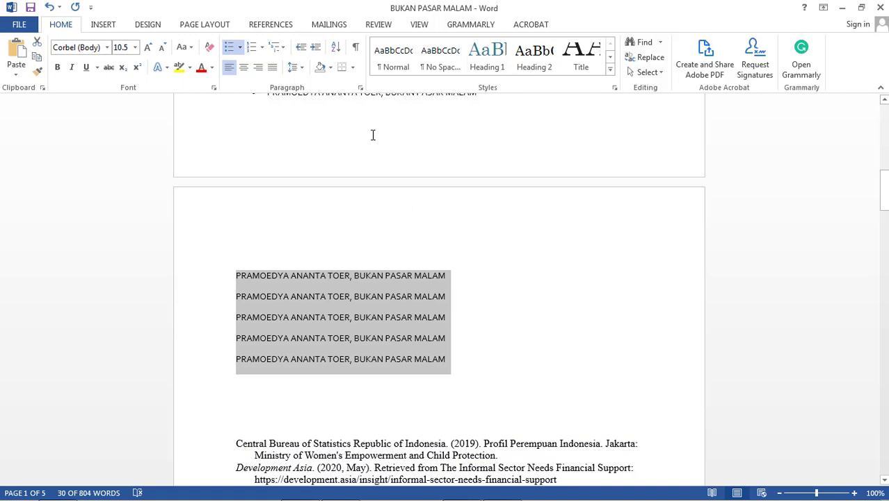
{"action": "left_click", "coordinate": [262, 53]}
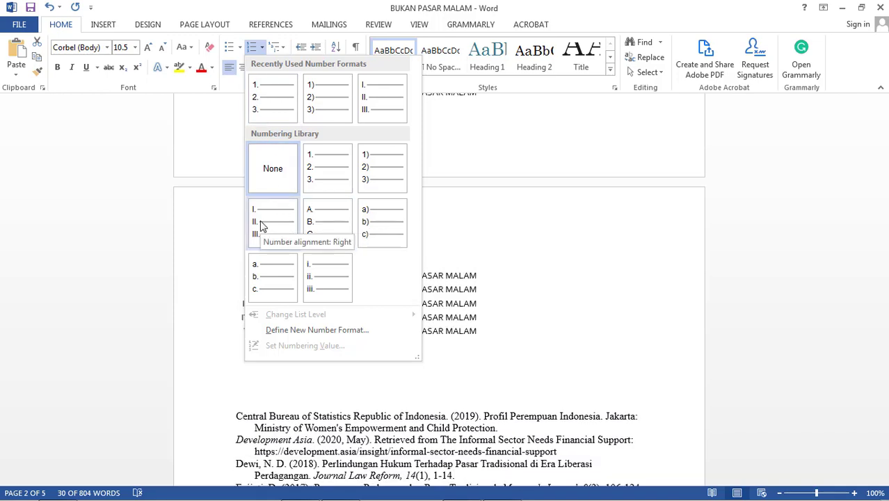
{"action": "left_click", "coordinate": [265, 110]}
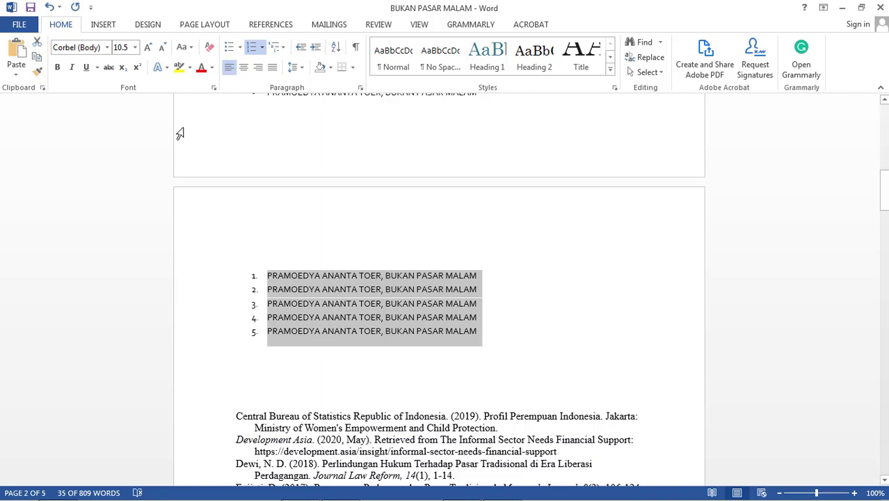
{"action": "left_click", "coordinate": [281, 47]}
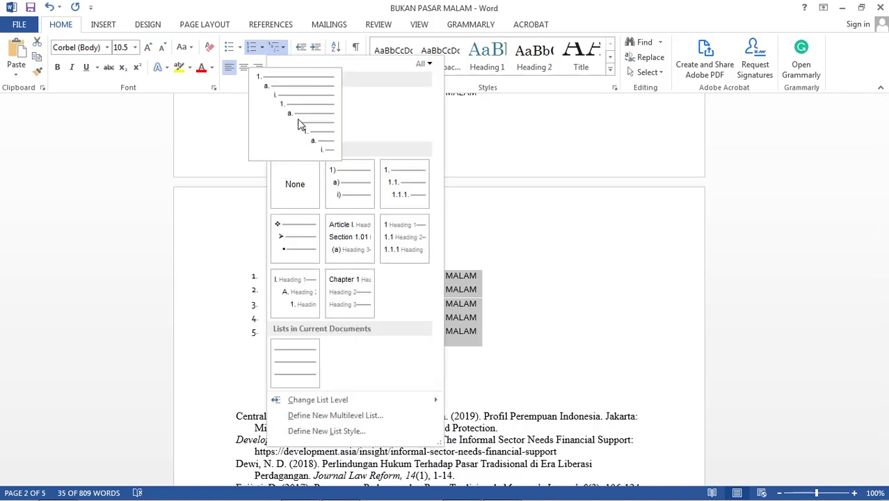
{"action": "mouse_move", "coordinate": [297, 109]}
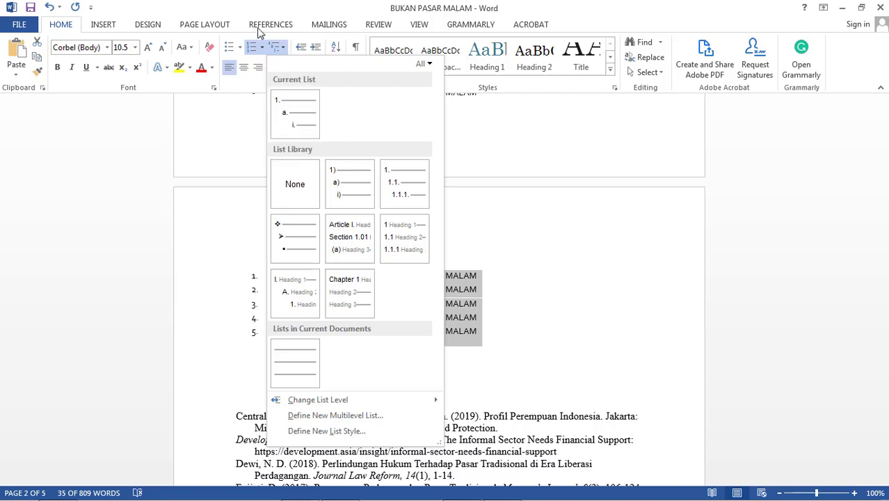
{"action": "key", "text": "Escape"}
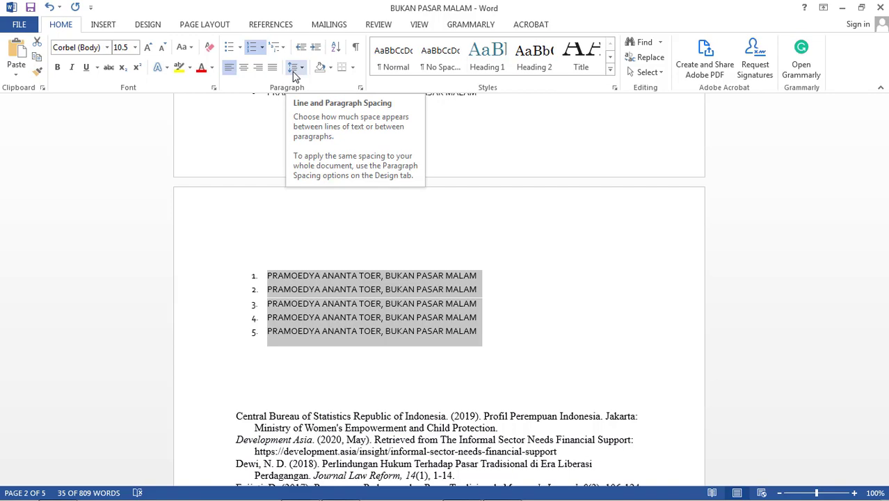
Add space before the paragraphs spanning the end of the second paragraph, its citation line and the start of the third
{"action": "scroll", "coordinate": [245, 194], "scroll_direction": "up", "scroll_amount": 9}
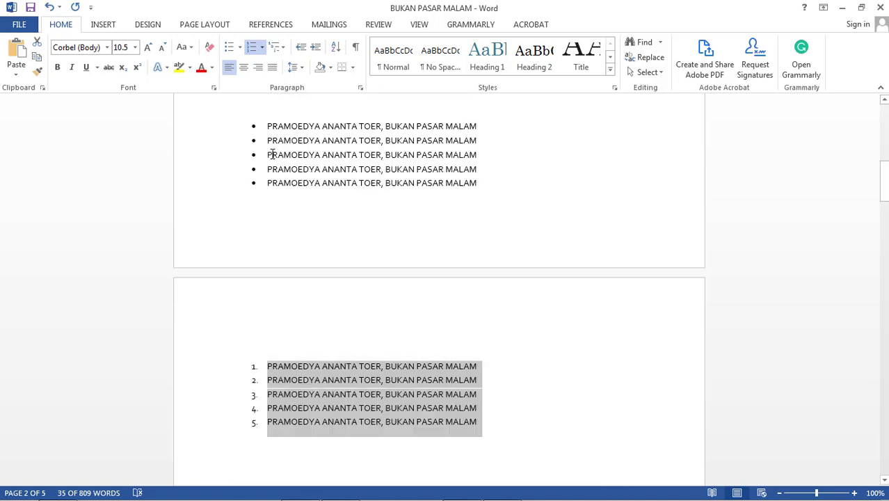
{"action": "scroll", "coordinate": [245, 194], "scroll_direction": "up", "scroll_amount": 1}
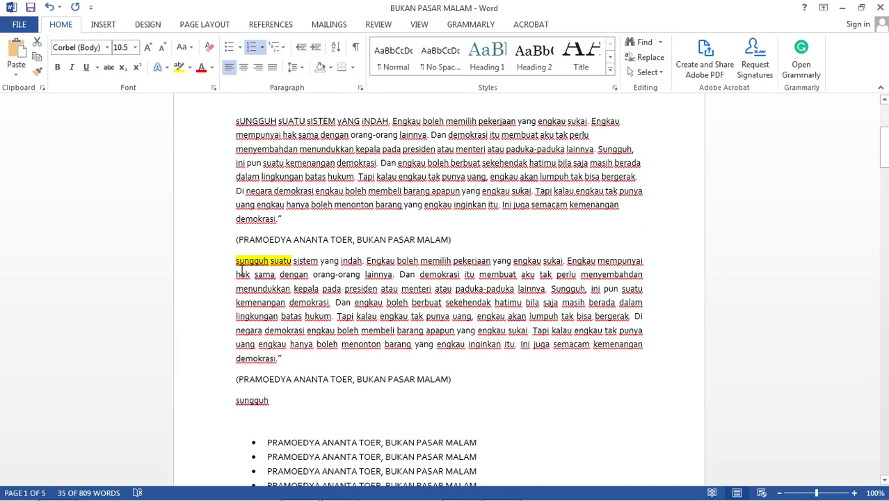
{"action": "left_click_drag", "start_coordinate": [236, 204], "coordinate": [249, 276]}
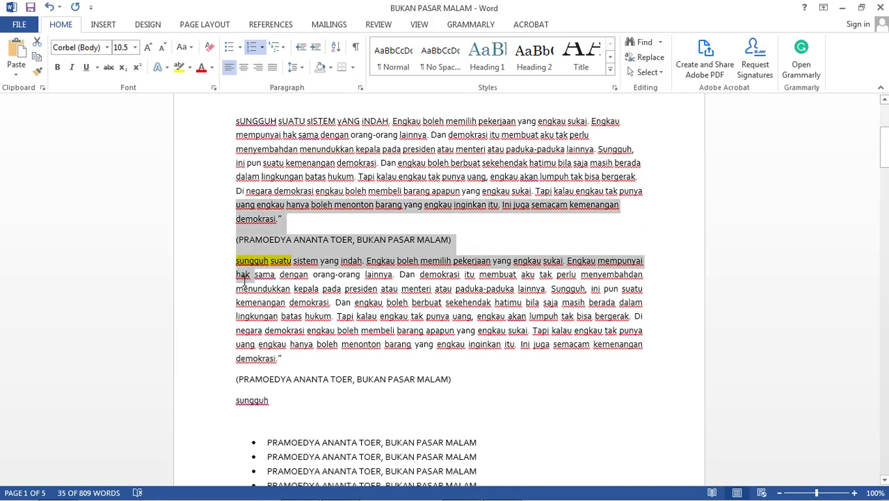
{"action": "left_click", "coordinate": [302, 70]}
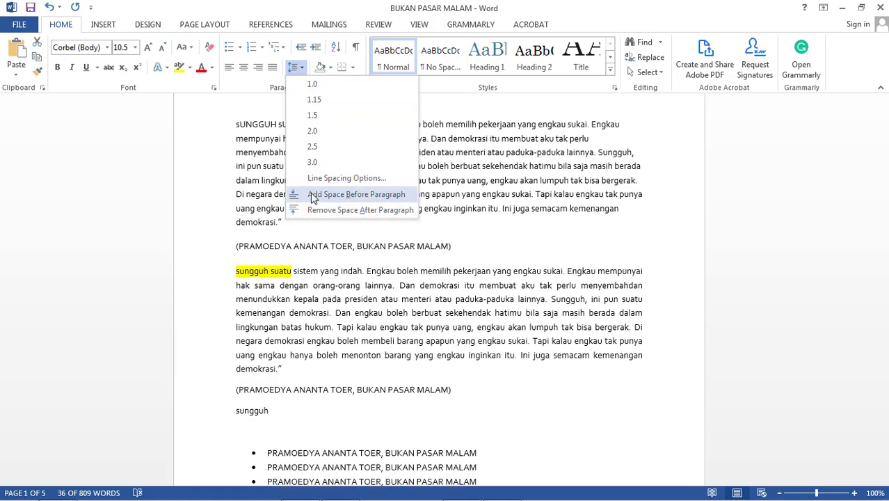
{"action": "left_click", "coordinate": [312, 198]}
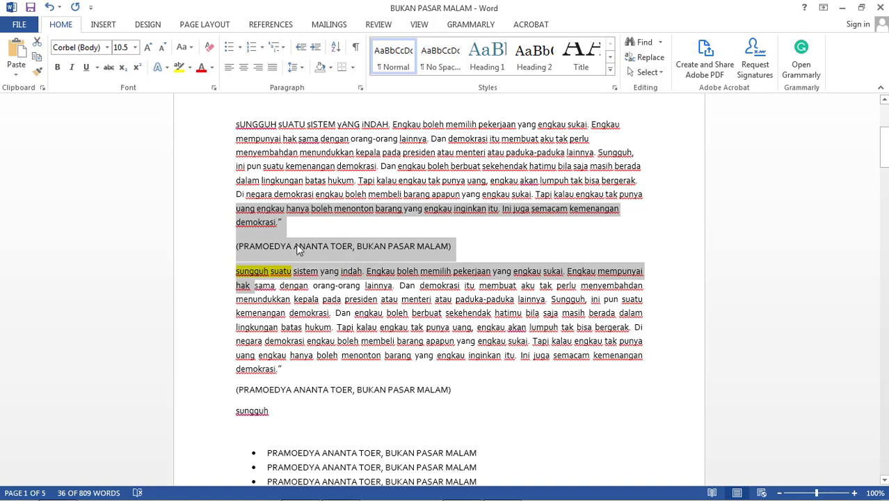
Remove the spacing before and after the selected paragraphs, and add both spacings back
{"action": "left_click", "coordinate": [305, 70]}
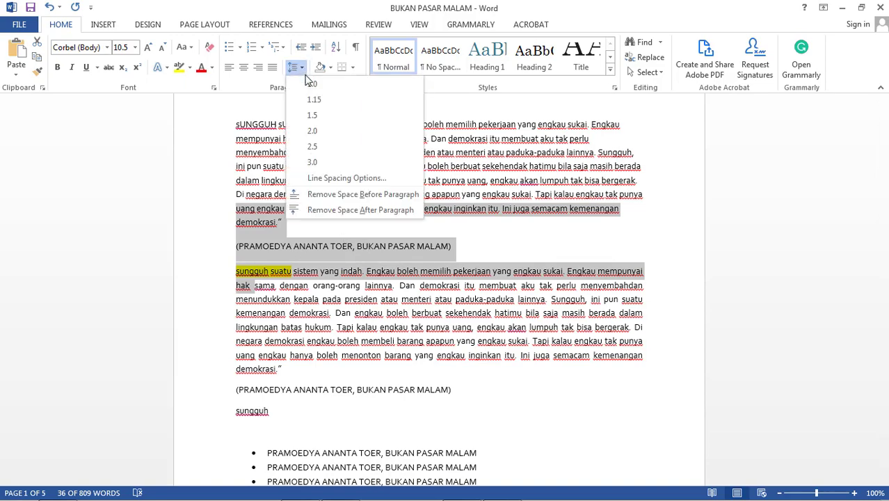
{"action": "left_click", "coordinate": [317, 195]}
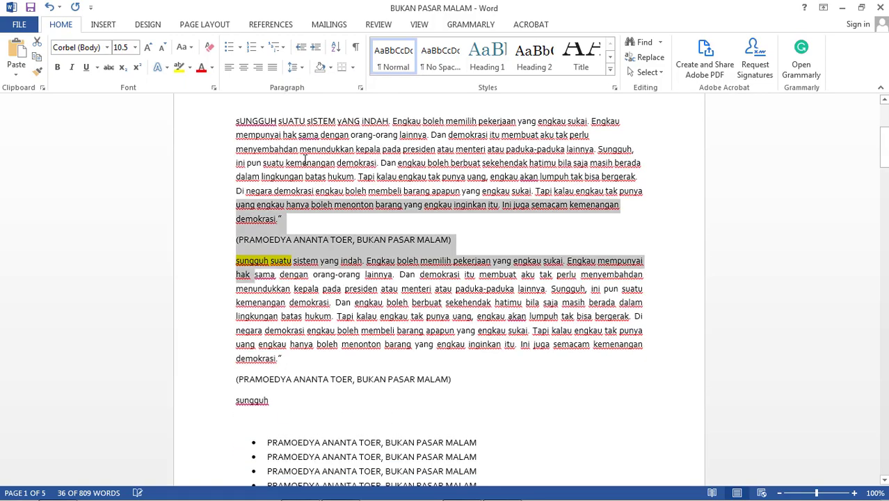
{"action": "left_click", "coordinate": [300, 73]}
{"action": "left_click", "coordinate": [317, 207]}
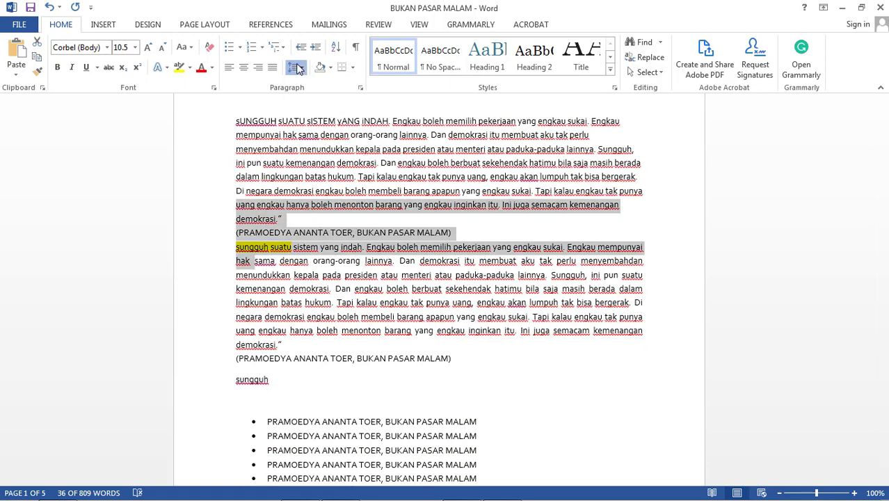
{"action": "left_click", "coordinate": [294, 68]}
{"action": "left_click", "coordinate": [340, 208]}
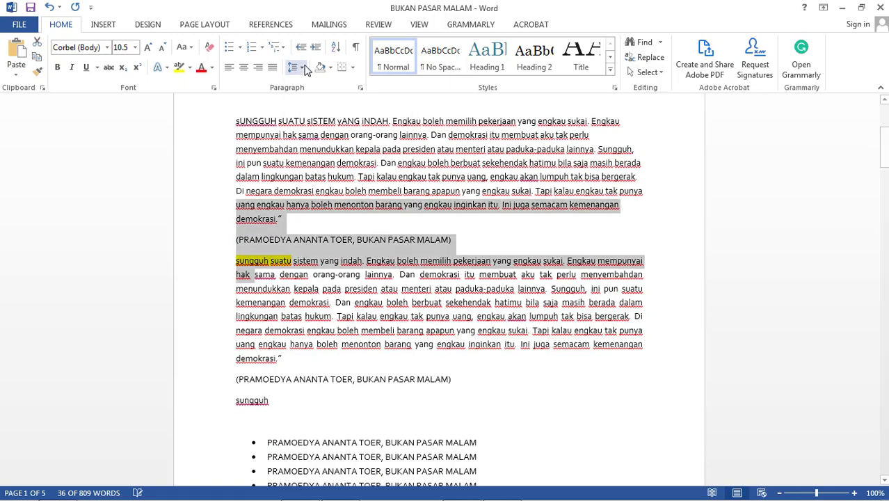
{"action": "left_click", "coordinate": [294, 67]}
{"action": "left_click", "coordinate": [327, 194]}
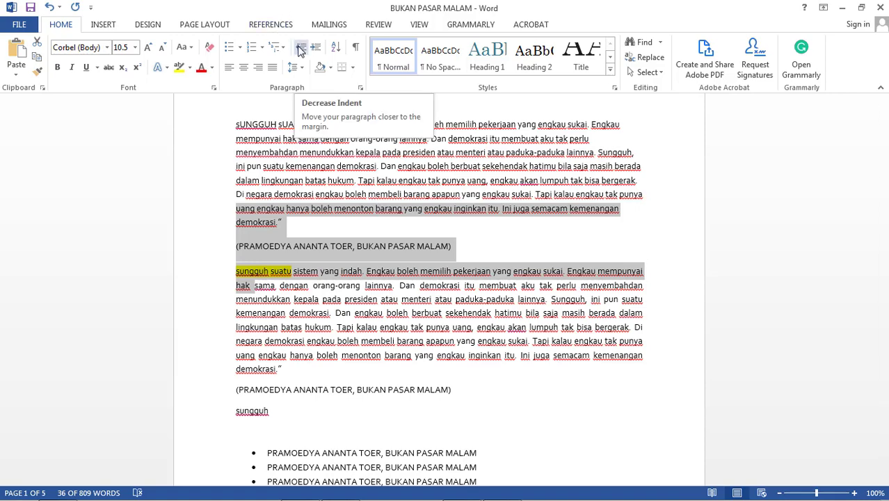
{"action": "scroll", "coordinate": [274, 182], "scroll_direction": "up", "scroll_amount": 5}
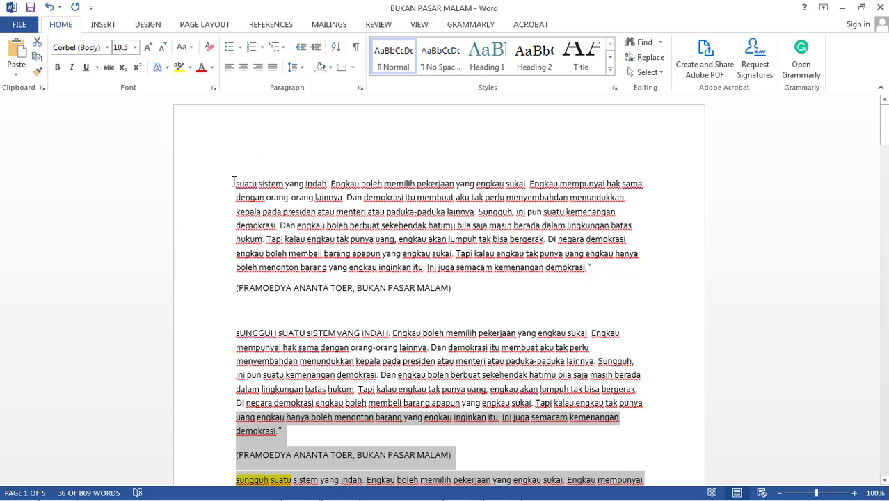
Increase the left indent of the first paragraph on page 1 by one level and decrease it back
{"action": "left_click_drag", "start_coordinate": [236, 183], "coordinate": [553, 283]}
{"action": "left_click_drag", "start_coordinate": [593, 267], "coordinate": [594, 266]}
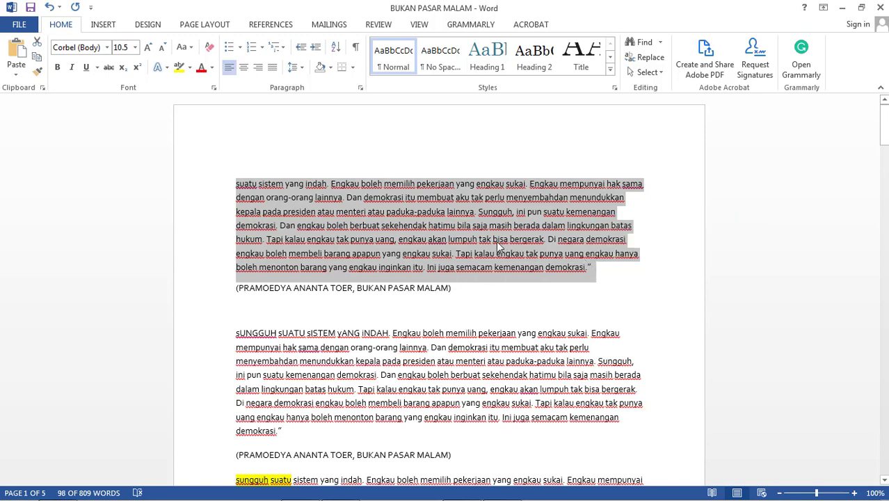
{"action": "left_click", "coordinate": [316, 47]}
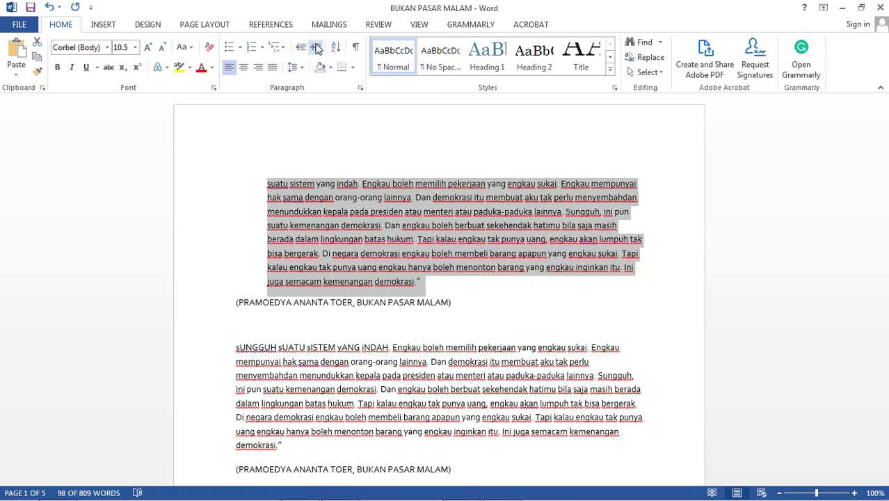
{"action": "left_click", "coordinate": [301, 48]}
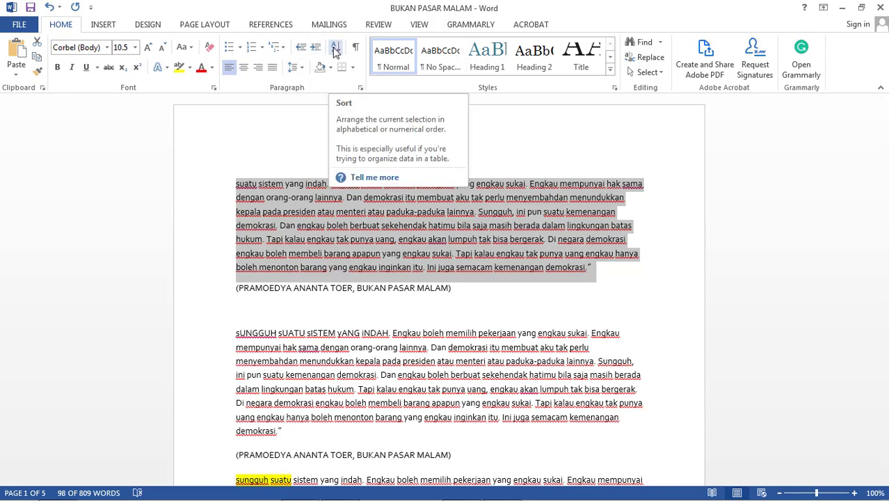
Look through the reference list below the numbered lines on page 2 to examine the order of its entries
{"action": "scroll", "coordinate": [186, 321], "scroll_direction": "down", "scroll_amount": 10}
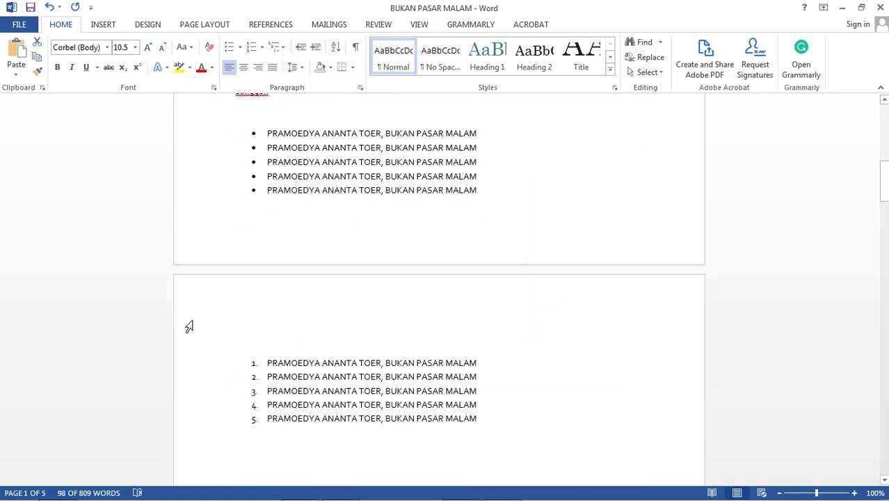
{"action": "scroll", "coordinate": [188, 326], "scroll_direction": "down", "scroll_amount": 2}
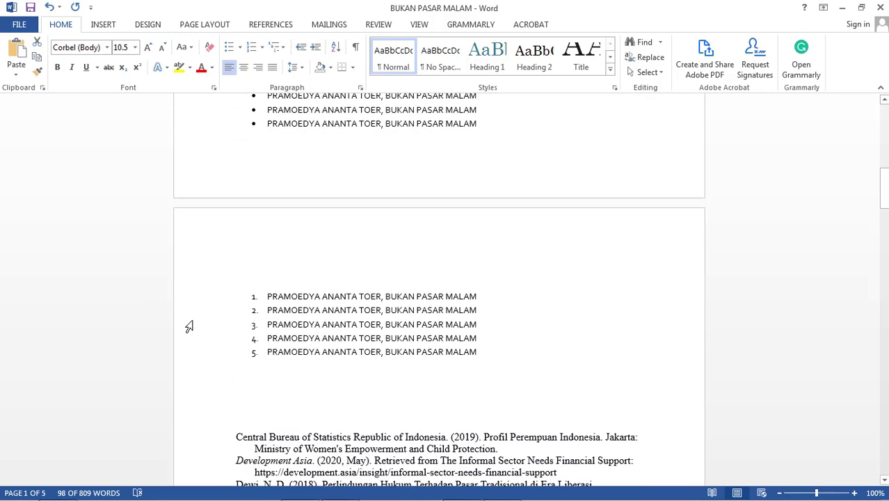
{"action": "scroll", "coordinate": [188, 326], "scroll_direction": "down", "scroll_amount": 10}
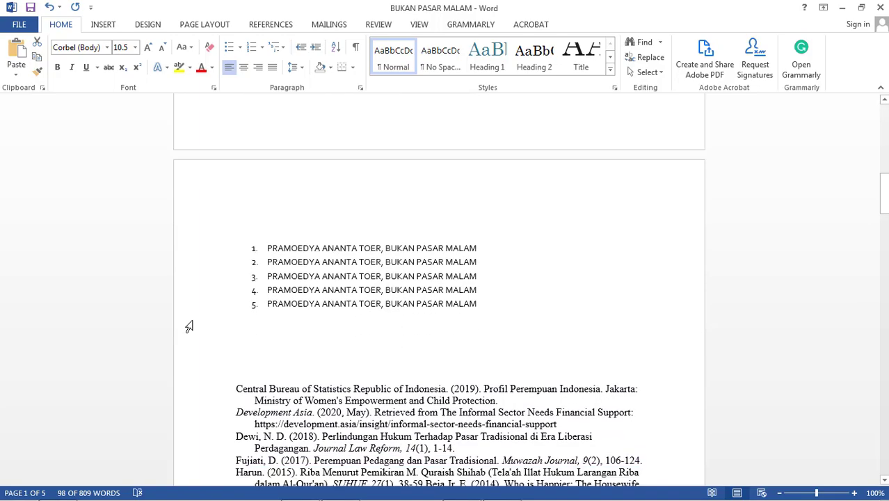
{"action": "scroll", "coordinate": [188, 326], "scroll_direction": "up", "scroll_amount": 1}
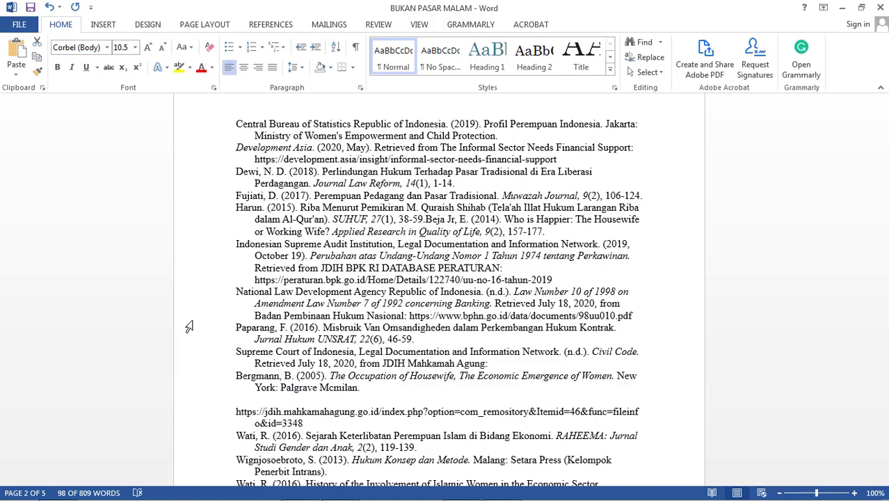
{"action": "scroll", "coordinate": [292, 283], "scroll_direction": "up", "scroll_amount": 5}
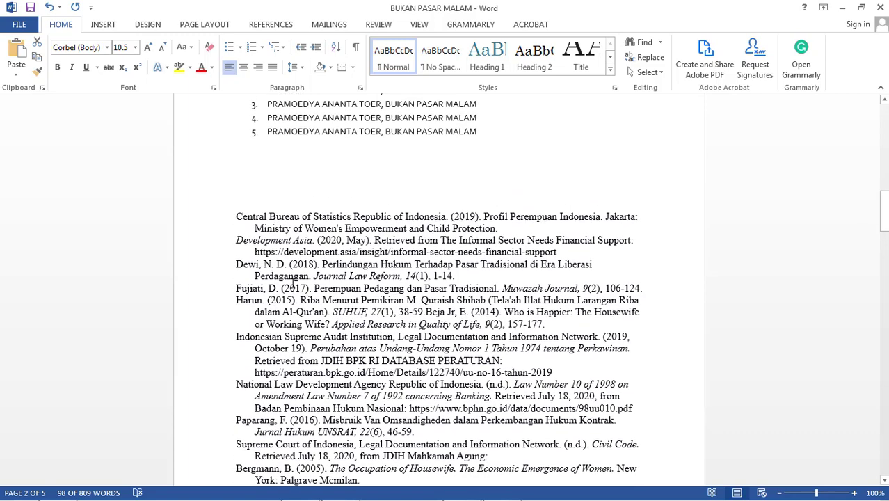
{"action": "scroll", "coordinate": [292, 283], "scroll_direction": "down", "scroll_amount": 5}
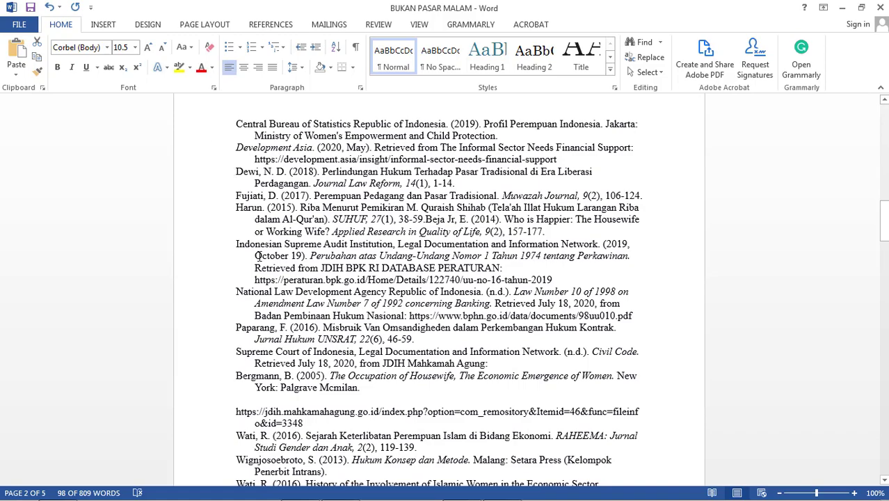
{"action": "scroll", "coordinate": [245, 298], "scroll_direction": "down", "scroll_amount": 3}
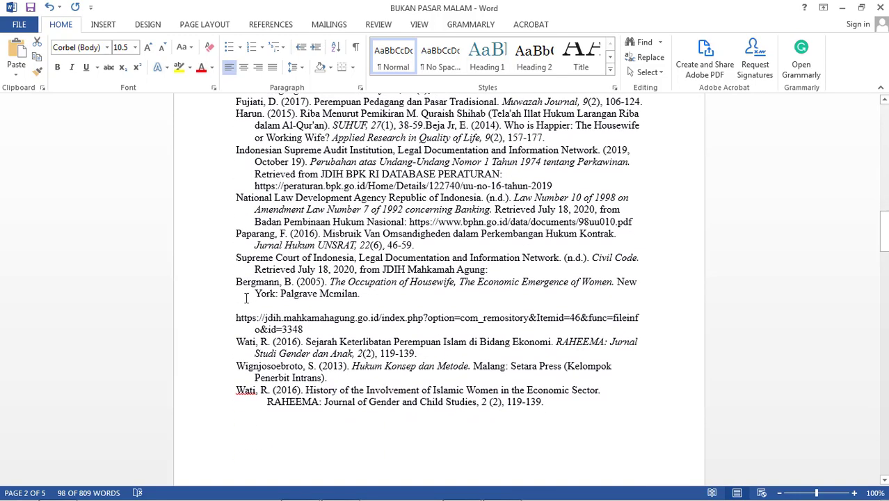
{"action": "scroll", "coordinate": [245, 298], "scroll_direction": "up", "scroll_amount": 5}
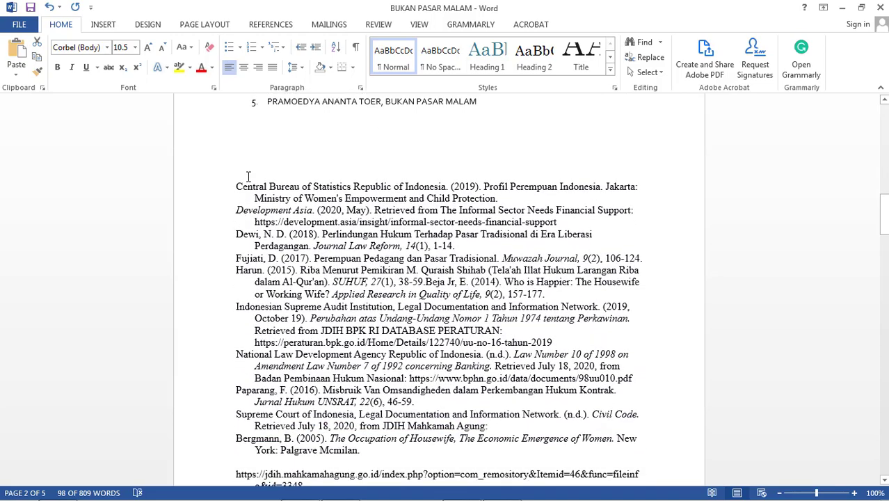
Sort the whole reference list on page 2 by paragraphs with type Date in ascending order, and review the resulting order
{"action": "left_click_drag", "start_coordinate": [237, 186], "coordinate": [273, 459]}
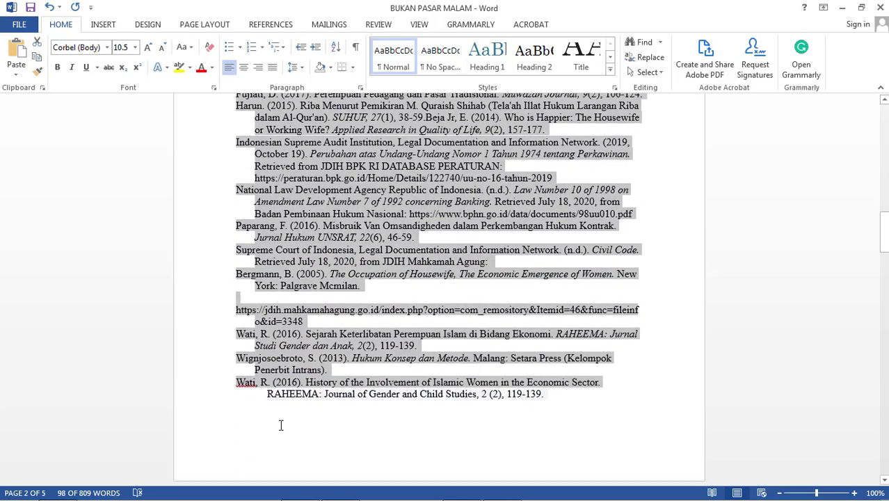
{"action": "left_click_drag", "start_coordinate": [281, 425], "coordinate": [314, 371]}
{"action": "scroll", "coordinate": [282, 227], "scroll_direction": "up", "scroll_amount": 12}
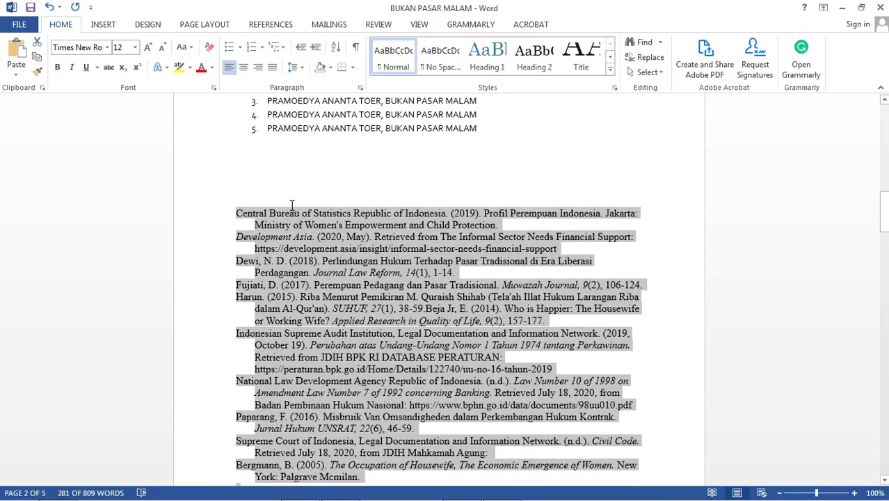
{"action": "scroll", "coordinate": [292, 205], "scroll_direction": "up", "scroll_amount": 1}
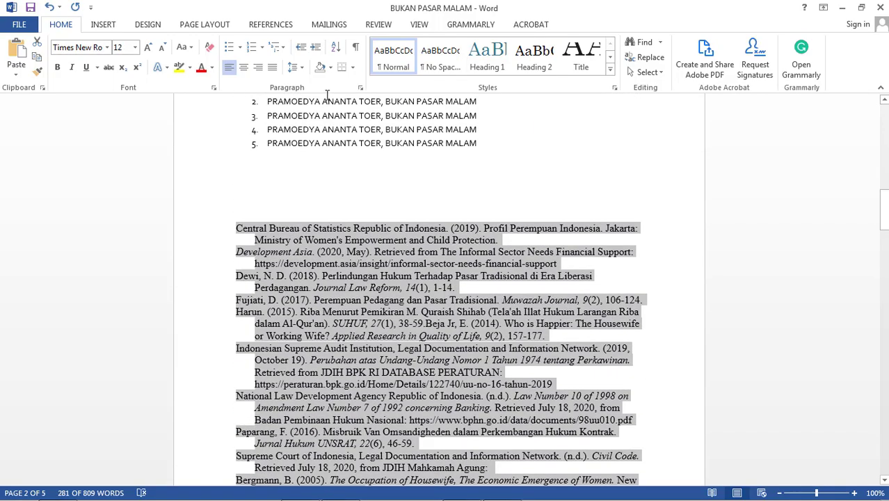
{"action": "left_click", "coordinate": [336, 49]}
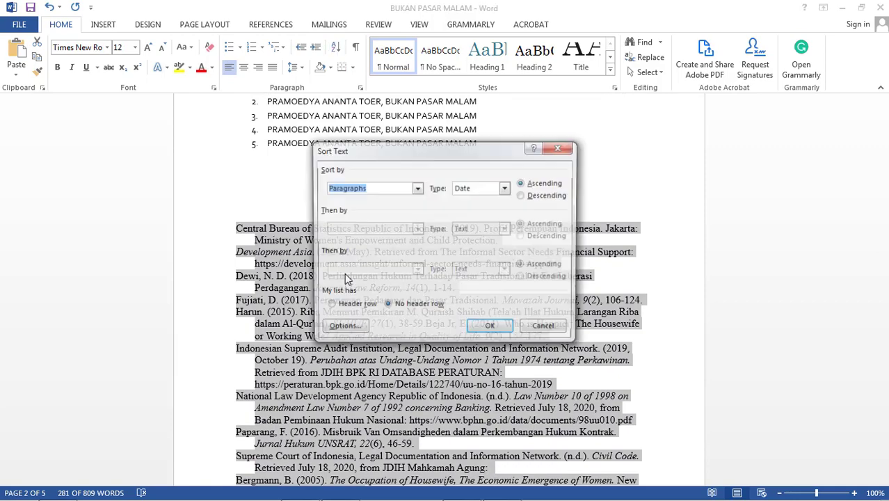
{"action": "left_click", "coordinate": [481, 331]}
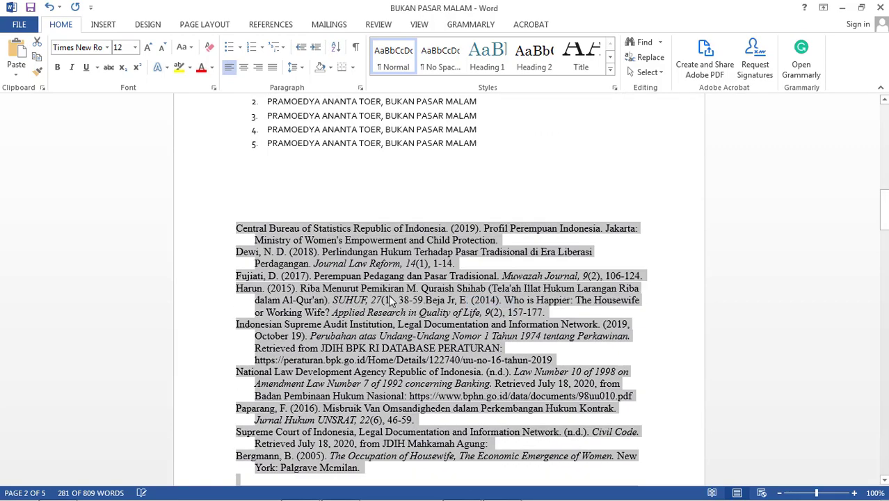
{"action": "scroll", "coordinate": [385, 286], "scroll_direction": "down", "scroll_amount": 6}
{"action": "scroll", "coordinate": [384, 286], "scroll_direction": "down", "scroll_amount": 6}
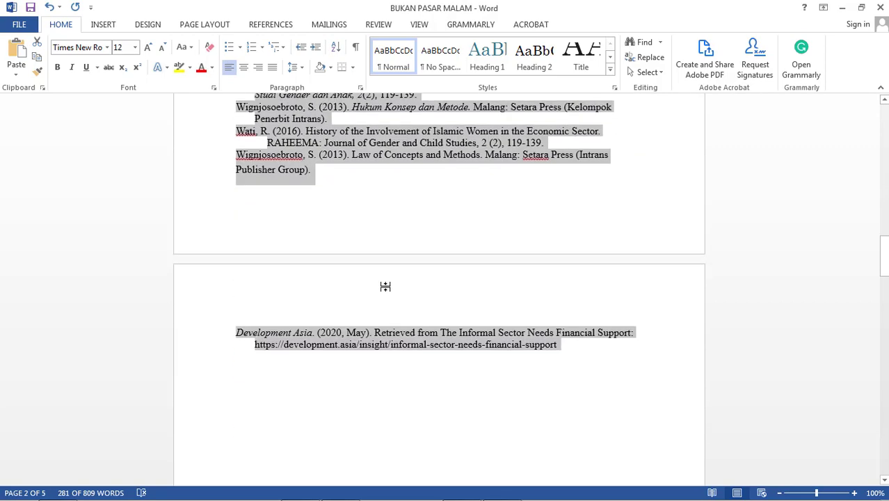
{"action": "scroll", "coordinate": [386, 289], "scroll_direction": "up", "scroll_amount": 10}
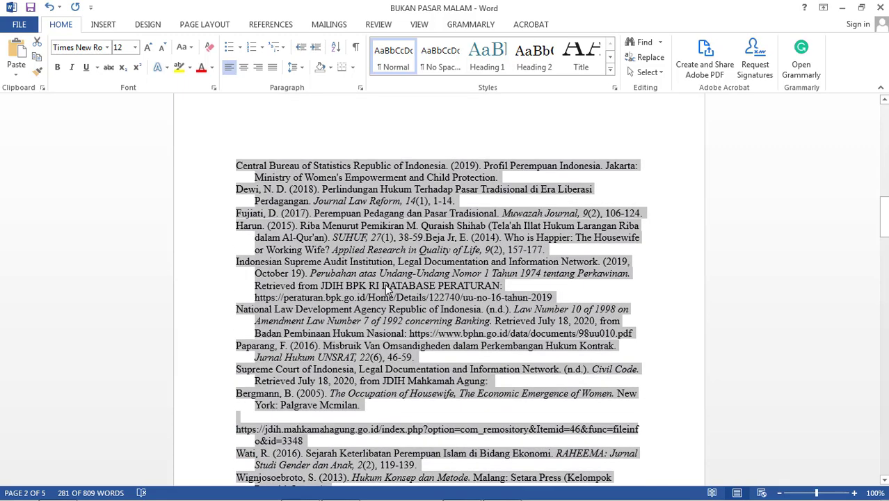
{"action": "scroll", "coordinate": [386, 290], "scroll_direction": "down", "scroll_amount": 1}
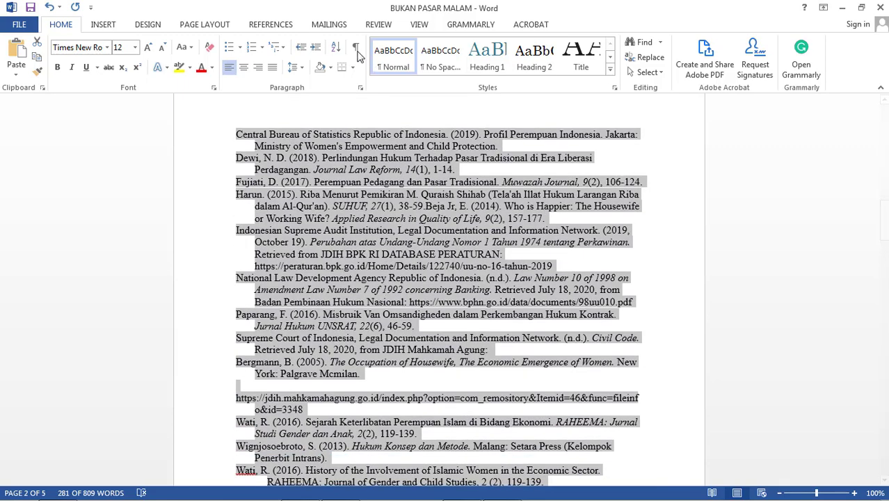
Sort the selected reference list alphabetically by paragraphs with type Text in ascending order, and clear the selection
{"action": "left_click", "coordinate": [336, 48]}
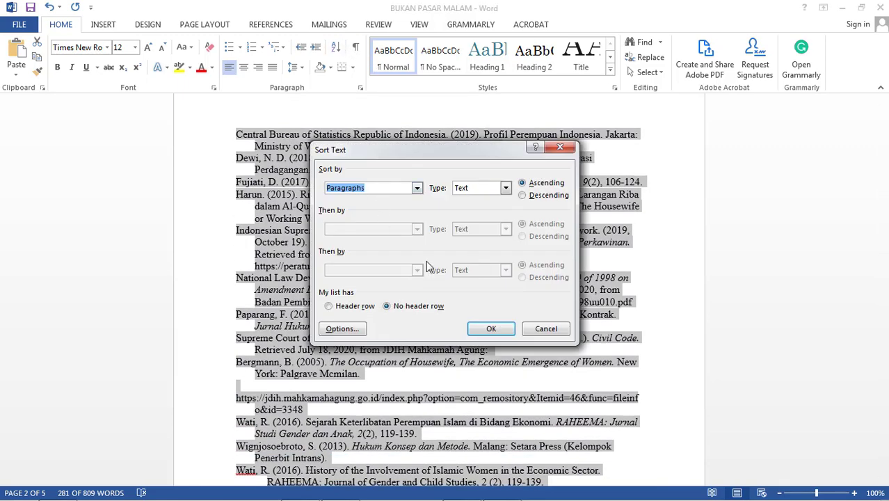
{"action": "left_click", "coordinate": [490, 330]}
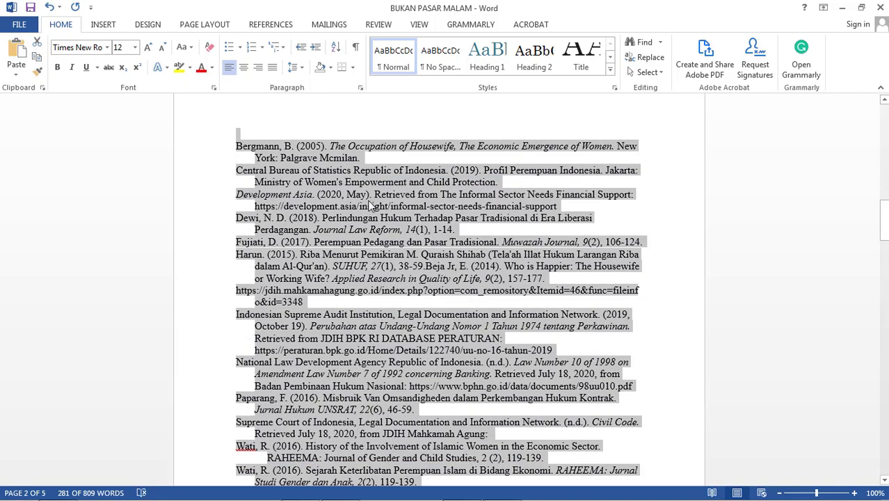
{"action": "left_click", "coordinate": [371, 204]}
{"action": "scroll", "coordinate": [264, 196], "scroll_direction": "up", "scroll_amount": 3}
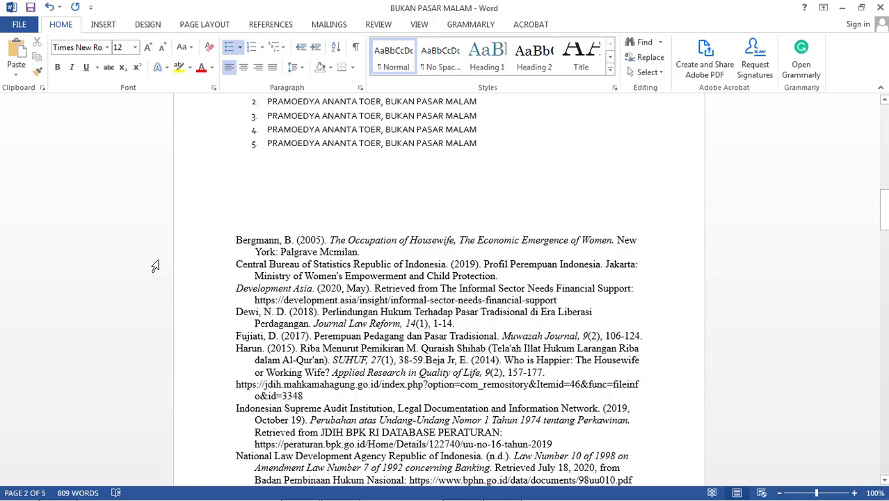
Show the paragraph marks and other hidden formatting symbols, compare the pages with and without them, and leave them hidden
{"action": "left_click", "coordinate": [353, 48]}
{"action": "left_click", "coordinate": [352, 51]}
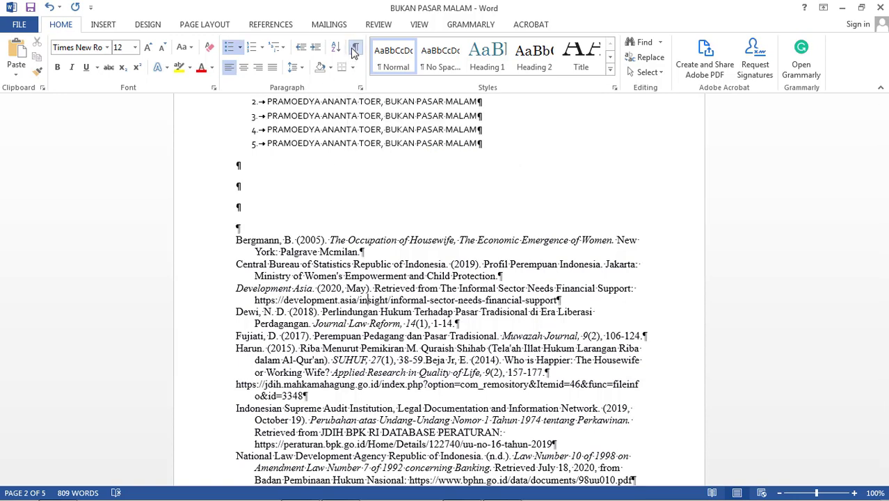
{"action": "scroll", "coordinate": [346, 178], "scroll_direction": "up", "scroll_amount": 4}
{"action": "scroll", "coordinate": [446, 296], "scroll_direction": "up", "scroll_amount": 6}
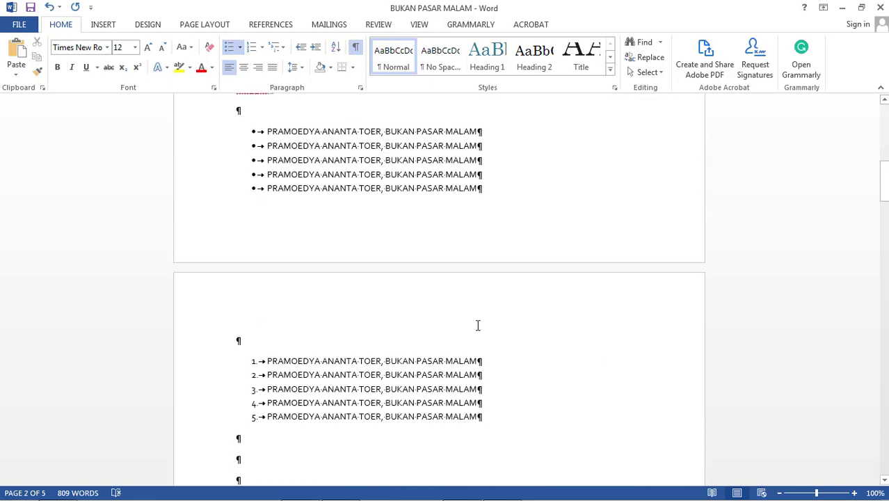
{"action": "scroll", "coordinate": [475, 253], "scroll_direction": "down", "scroll_amount": 2}
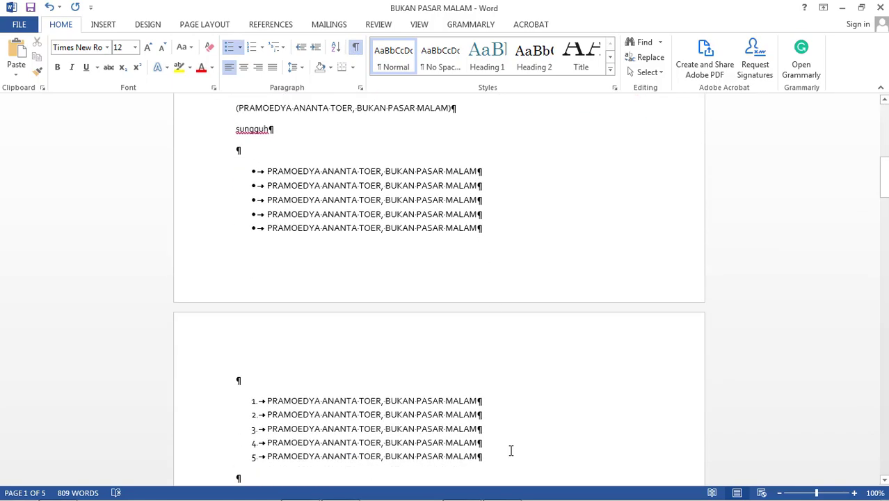
{"action": "scroll", "coordinate": [480, 233], "scroll_direction": "up", "scroll_amount": 5}
{"action": "scroll", "coordinate": [480, 234], "scroll_direction": "up", "scroll_amount": 3}
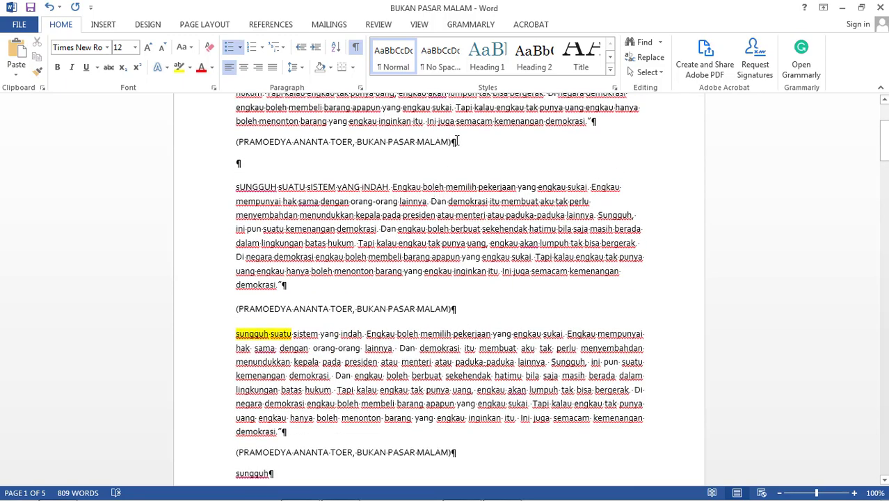
{"action": "left_click", "coordinate": [355, 51]}
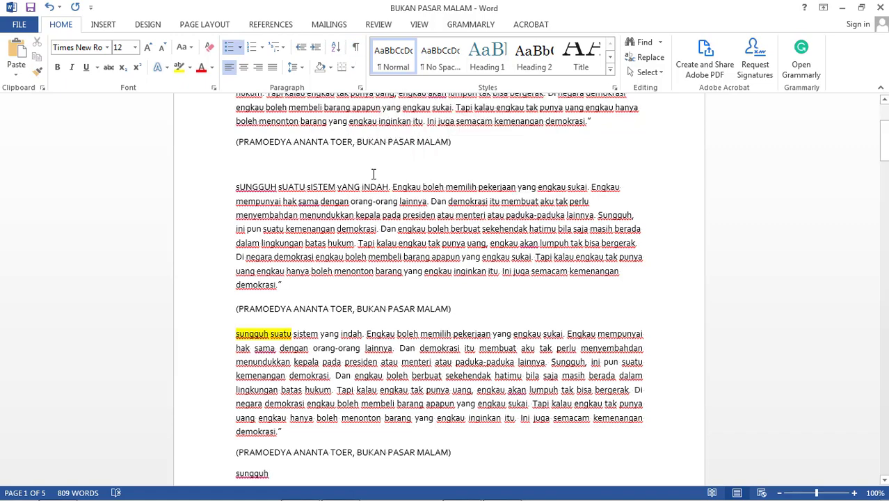
{"action": "left_click", "coordinate": [355, 48]}
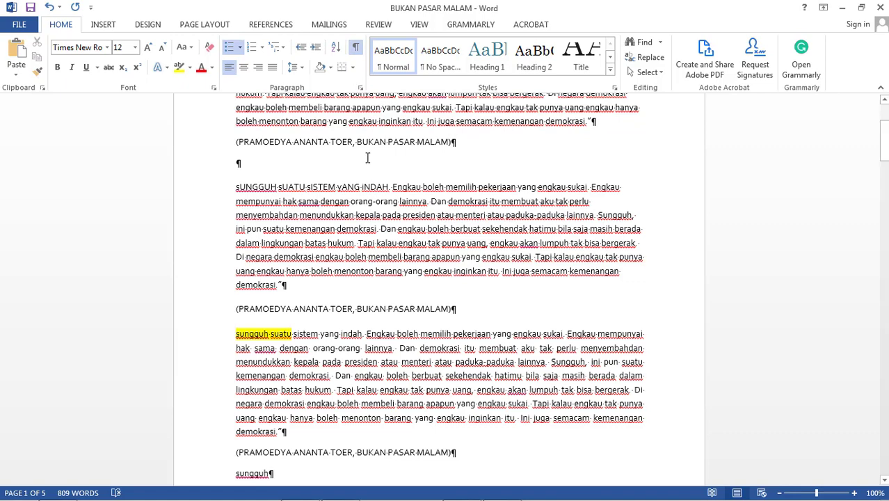
{"action": "left_click", "coordinate": [354, 47]}
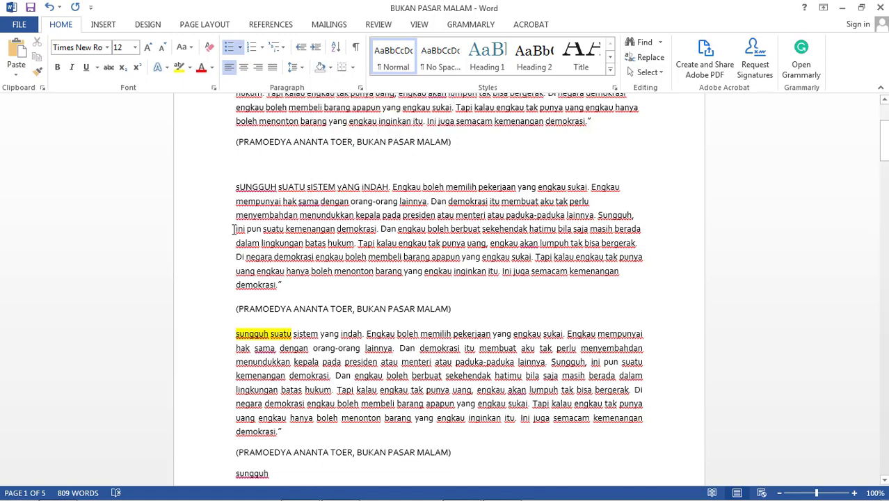
Shade the opening of the second paragraph, from "sUNGGUH sUATU" through "orang-orang", with a light blue theme color
{"action": "left_click_drag", "start_coordinate": [236, 188], "coordinate": [357, 199]}
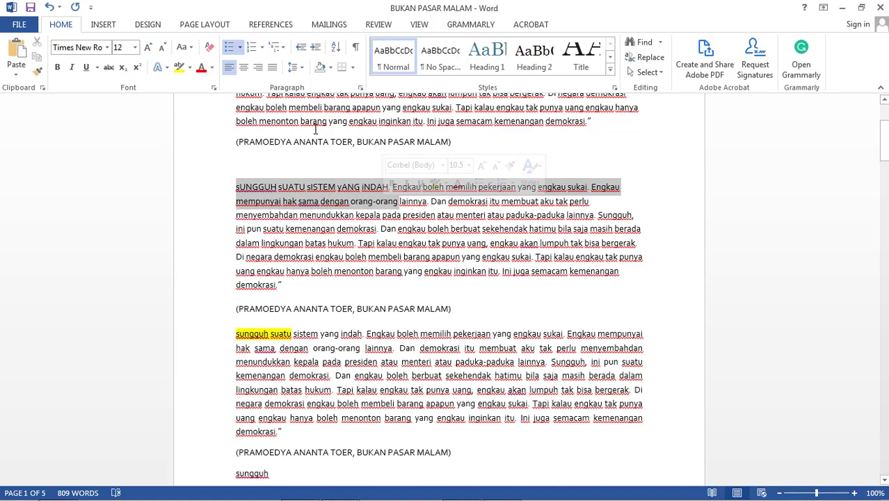
{"action": "left_click", "coordinate": [331, 67]}
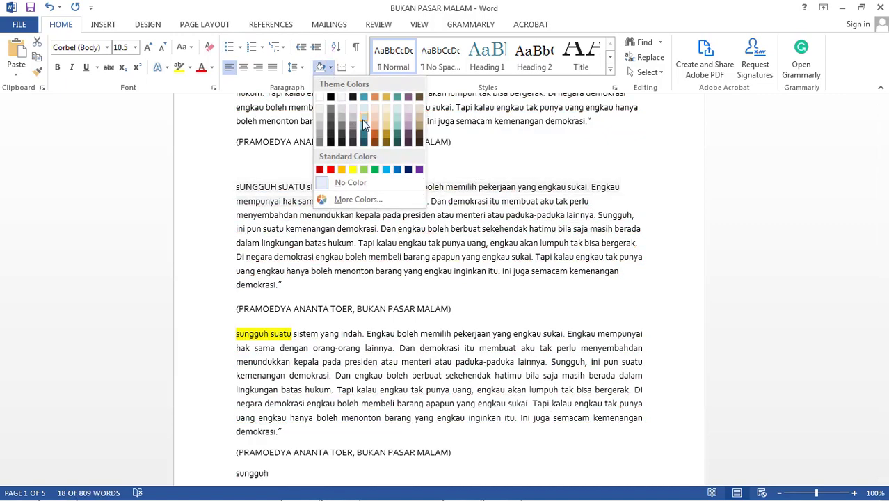
{"action": "left_click", "coordinate": [361, 120]}
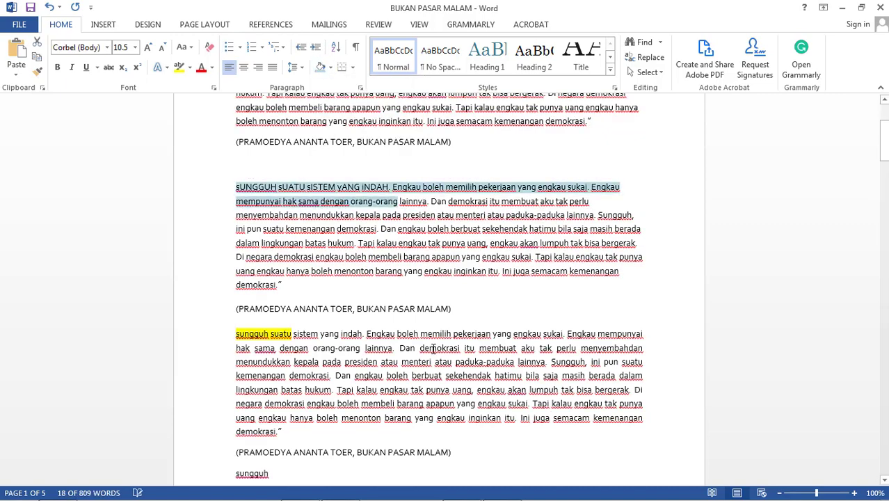
{"action": "left_click", "coordinate": [413, 236]}
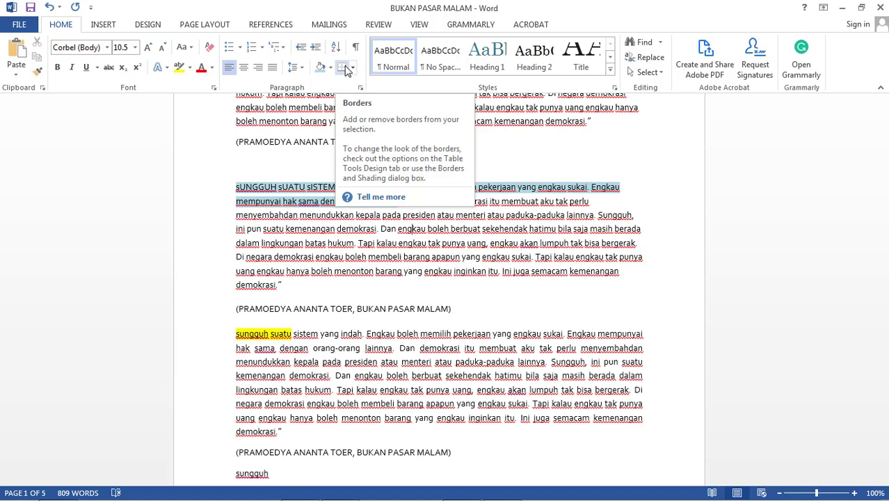
Add outside borders around the whole second paragraph, which begins with "sUNGGUH sUATU sISTEM yANG iNDAH", and clear the selection
{"action": "triple_click", "coordinate": [270, 242]}
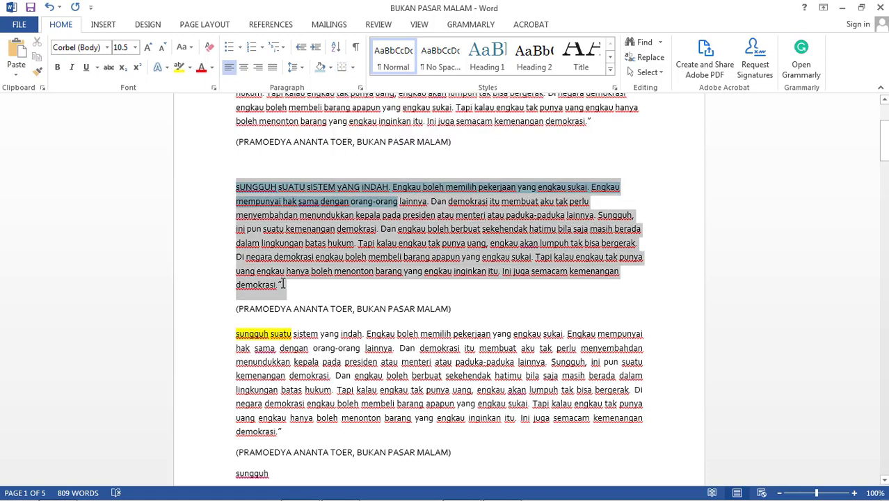
{"action": "left_click", "coordinate": [353, 69]}
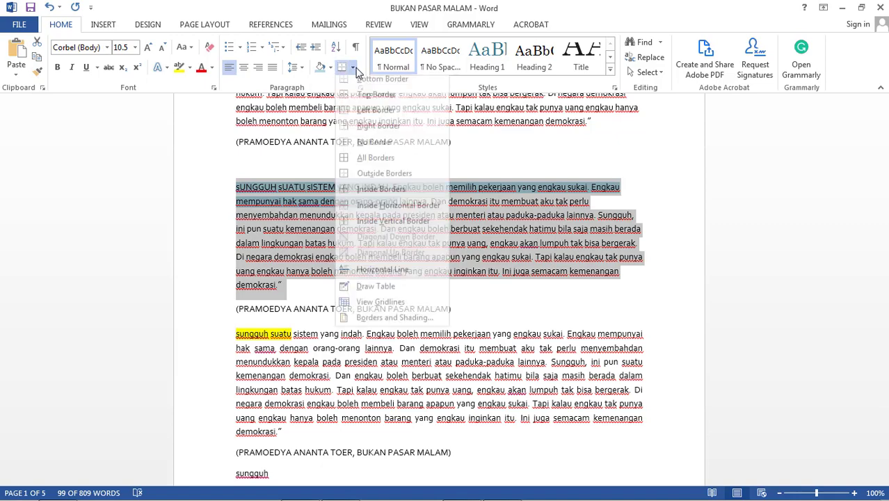
{"action": "left_click", "coordinate": [351, 179]}
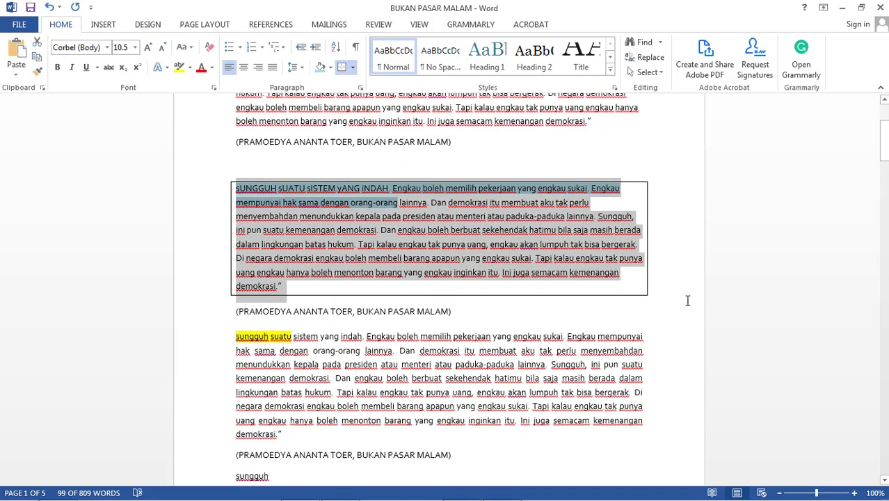
{"action": "left_click", "coordinate": [687, 301]}
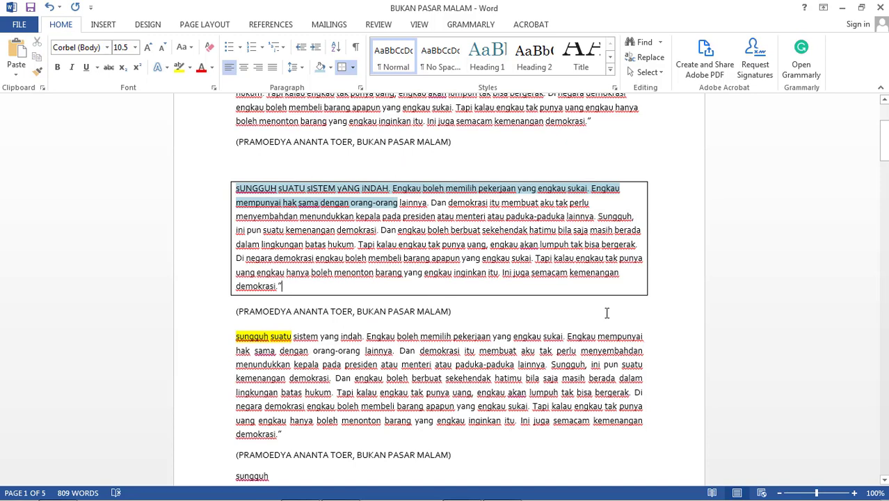
{"action": "left_click", "coordinate": [610, 73]}
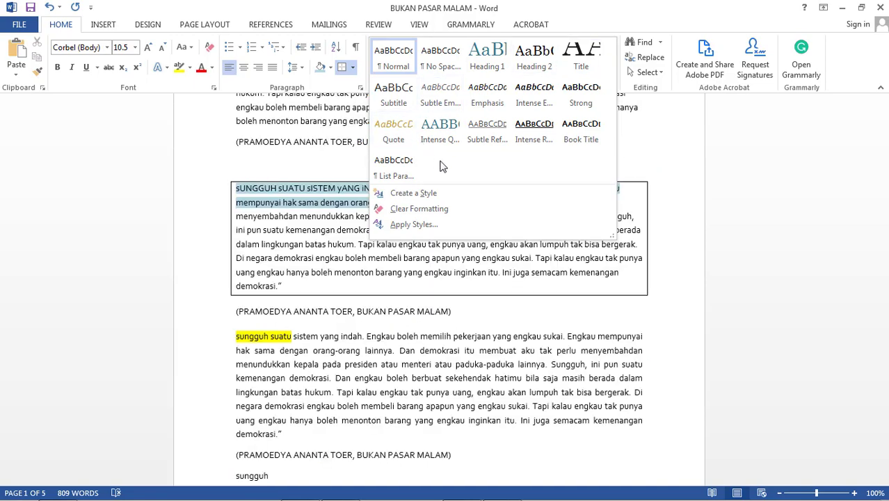
{"action": "left_click", "coordinate": [638, 320]}
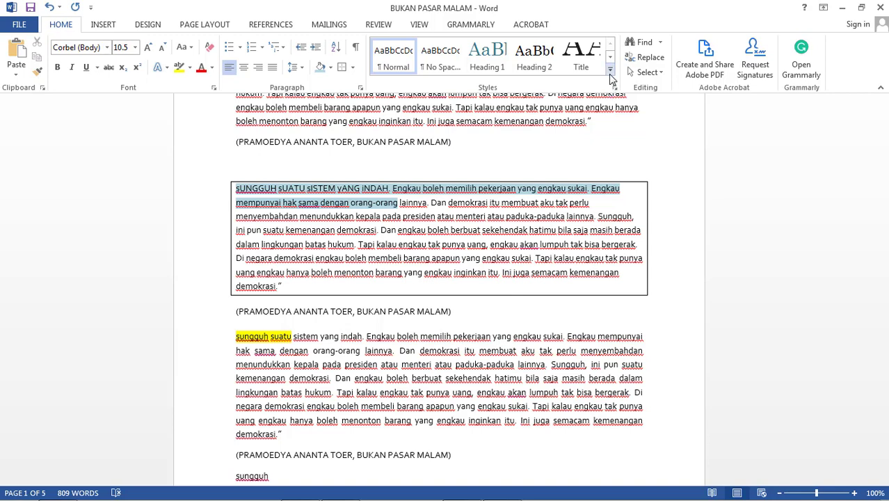
Search the document for "BUKAN", step through the matches to the first item of the numbered list on page 2, and end the search
{"action": "left_click", "coordinate": [641, 41]}
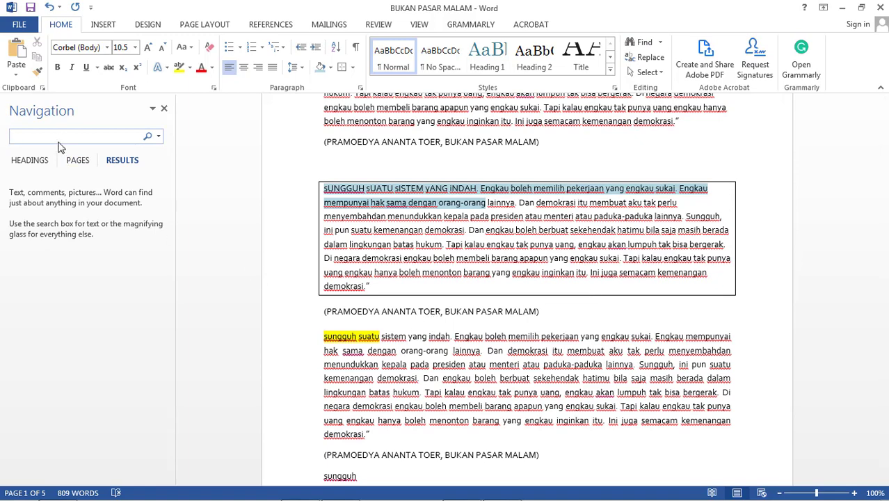
{"action": "type", "text": "BUKAN"}
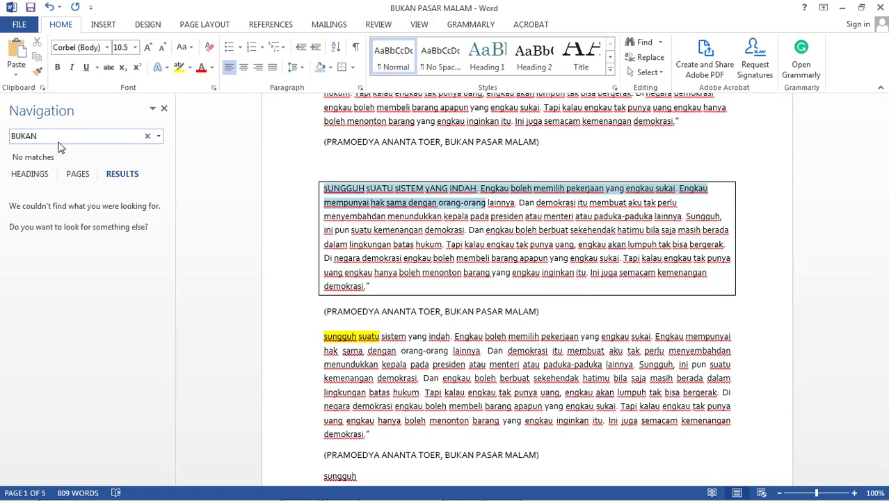
{"action": "key", "text": "Return"}
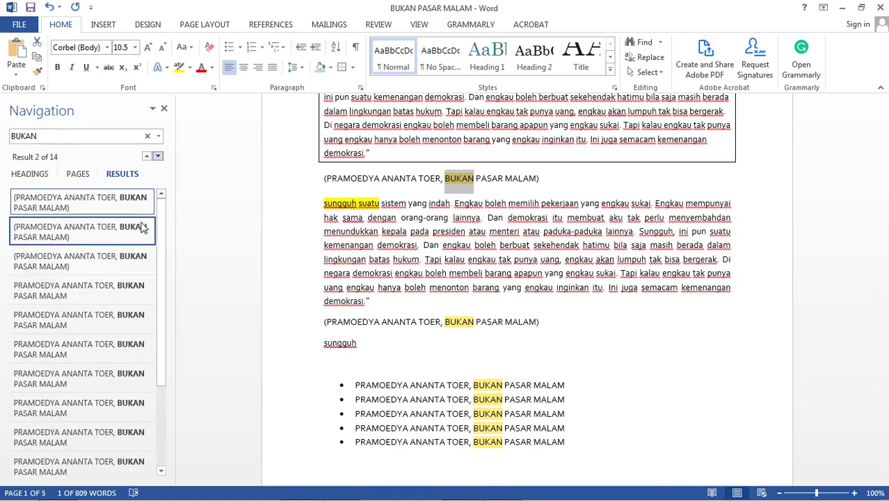
{"action": "key", "text": "Return"}
{"action": "key", "text": "Return"}
{"action": "key", "text": "Return"}
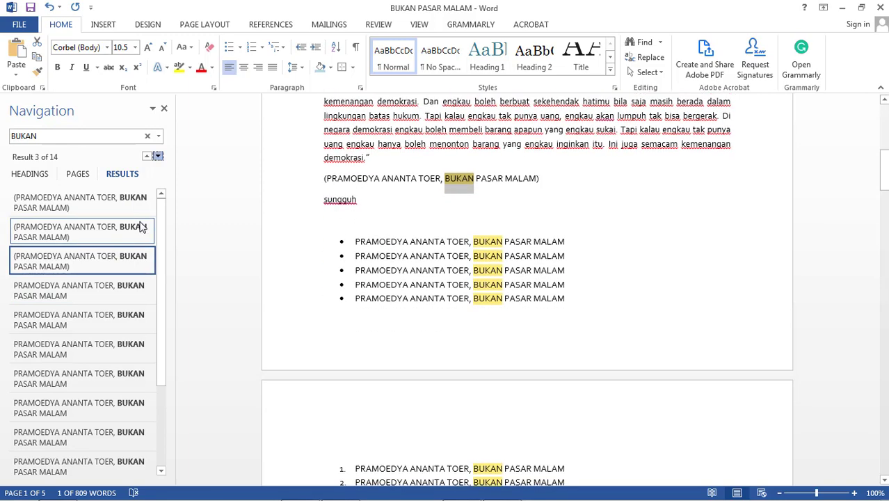
{"action": "key", "text": "Return"}
{"action": "key", "text": "Return"}
{"action": "key", "text": "Return"}
{"action": "key", "text": "Return"}
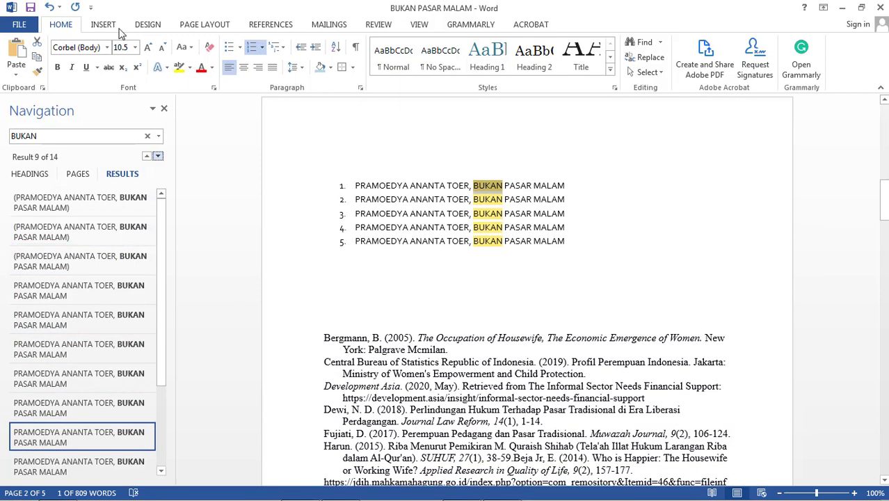
{"action": "left_click", "coordinate": [165, 110]}
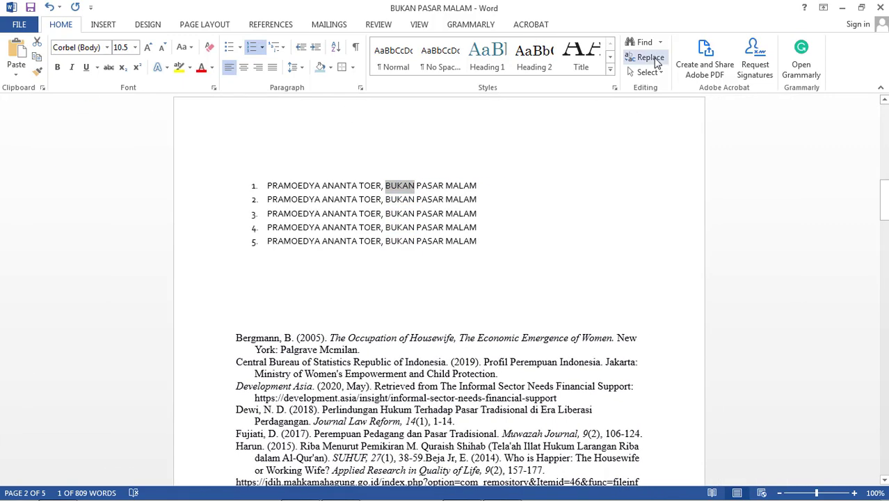
Replace every occurrence of "BUKAN" with "TIDAK" throughout the document, continuing the search from the beginning
{"action": "left_click", "coordinate": [646, 57]}
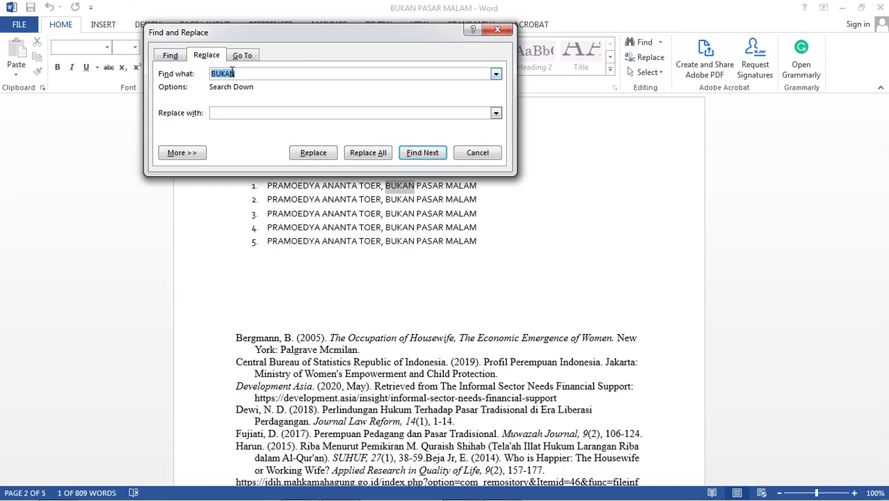
{"action": "left_click", "coordinate": [235, 113]}
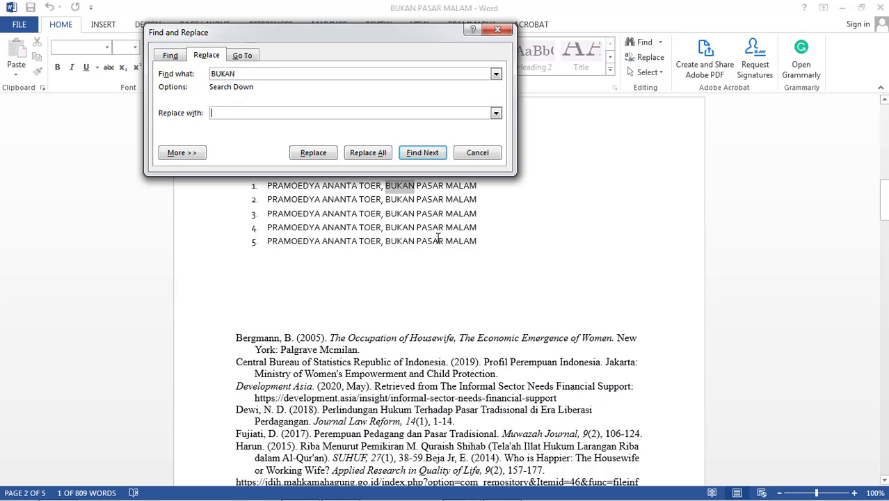
{"action": "type", "text": "T"}
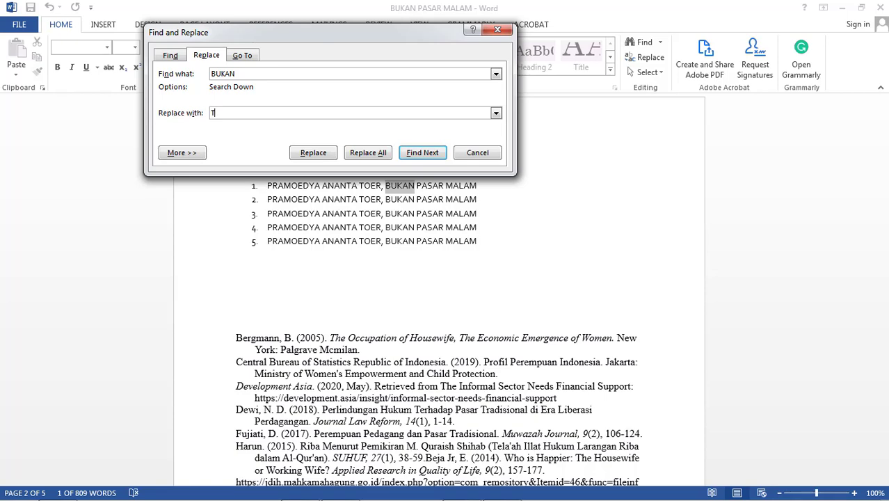
{"action": "type", "text": "IDAK"}
{"action": "left_click", "coordinate": [363, 153]}
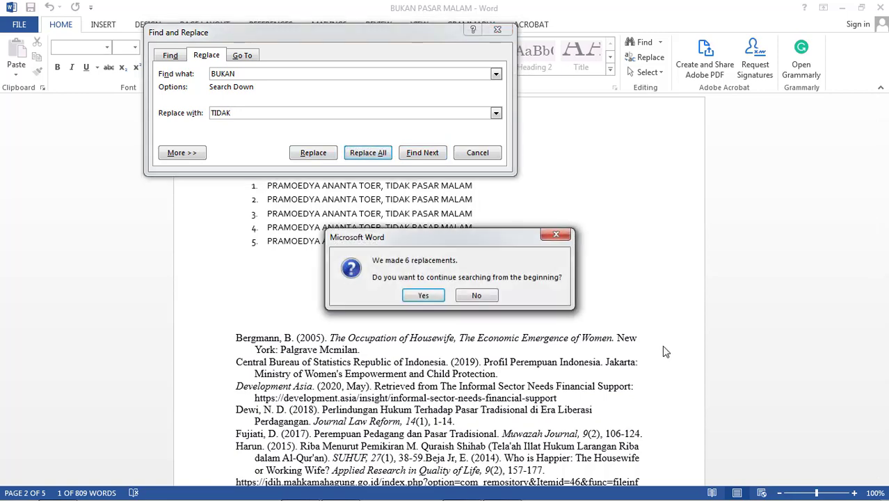
{"action": "left_click", "coordinate": [424, 295]}
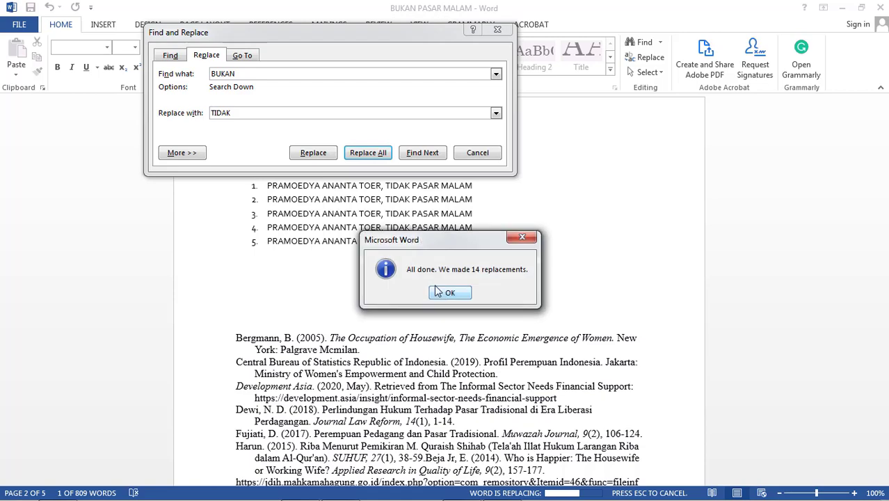
{"action": "left_click", "coordinate": [445, 292]}
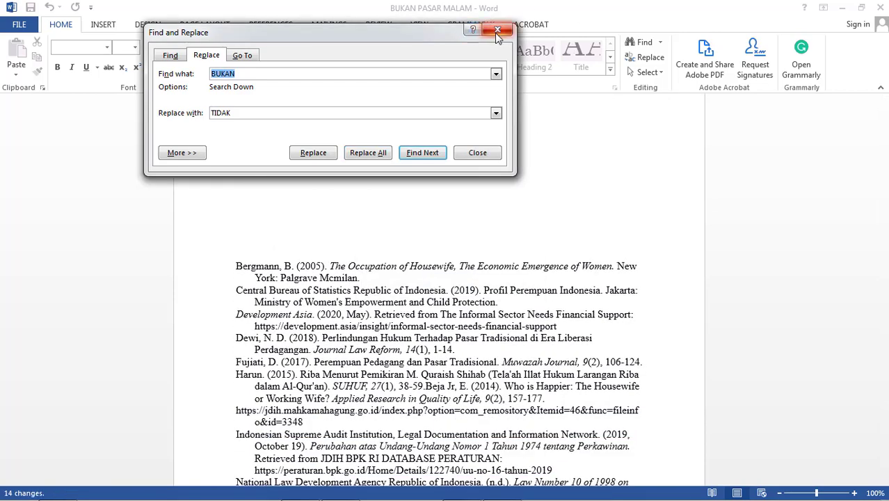
{"action": "left_click", "coordinate": [477, 153]}
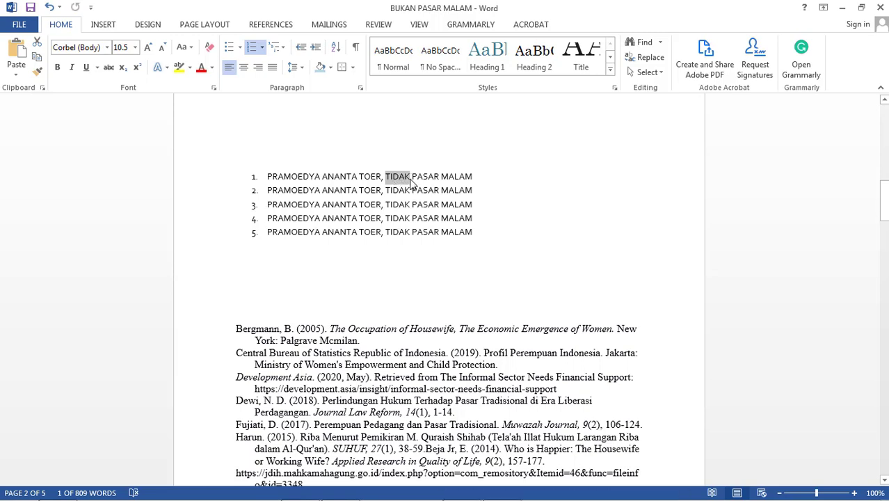
Undo the replacement of "BUKAN" with "TIDAK", and redo it
{"action": "key", "text": "ctrl+z"}
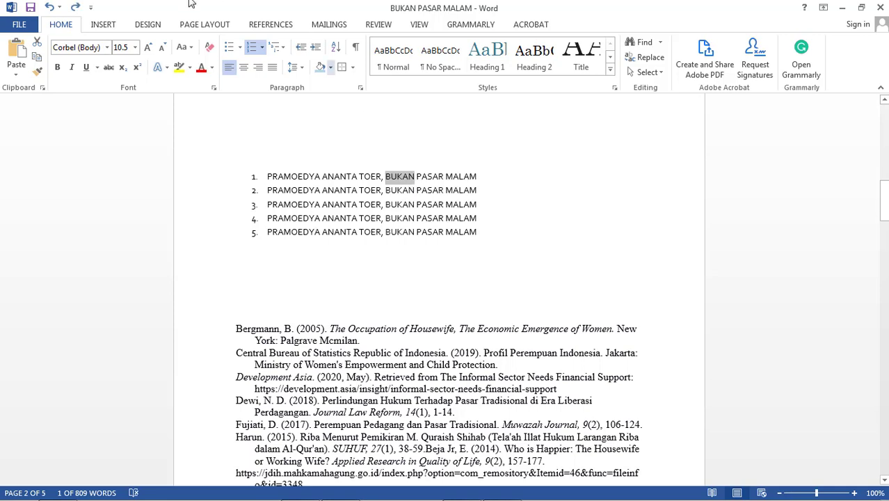
{"action": "left_click", "coordinate": [75, 7]}
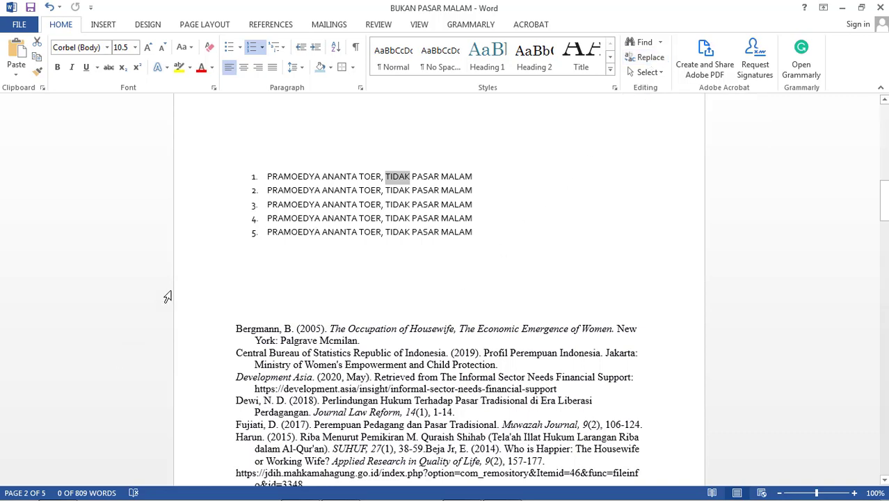
Select the entire document and set its font to Times New Roman
{"action": "left_click", "coordinate": [648, 72]}
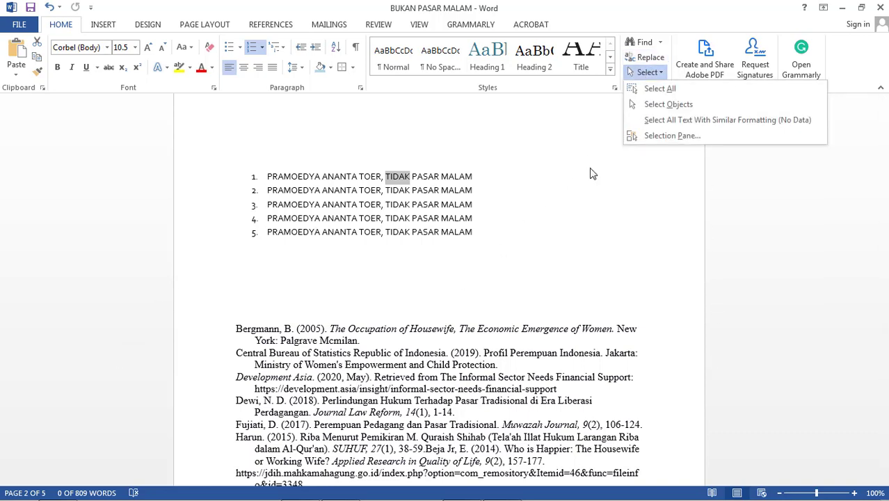
{"action": "left_click", "coordinate": [657, 88]}
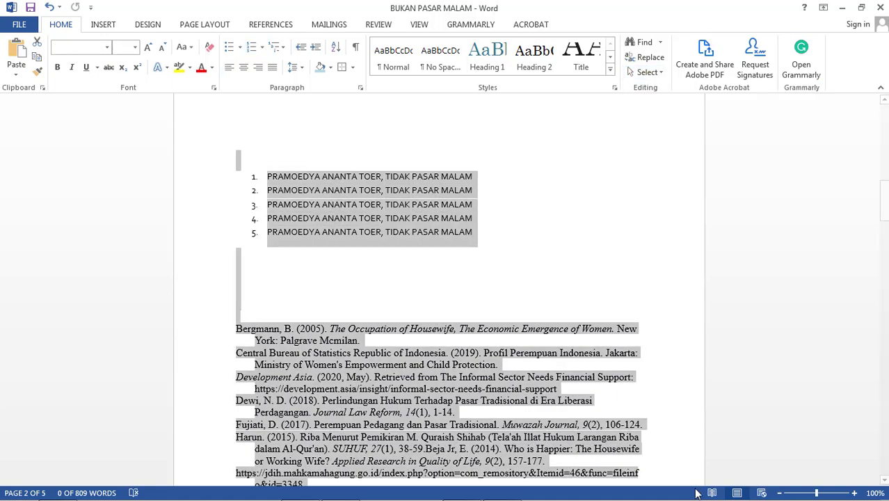
{"action": "scroll", "coordinate": [698, 493], "scroll_direction": "up", "scroll_amount": 3}
{"action": "scroll", "coordinate": [696, 493], "scroll_direction": "up", "scroll_amount": 15}
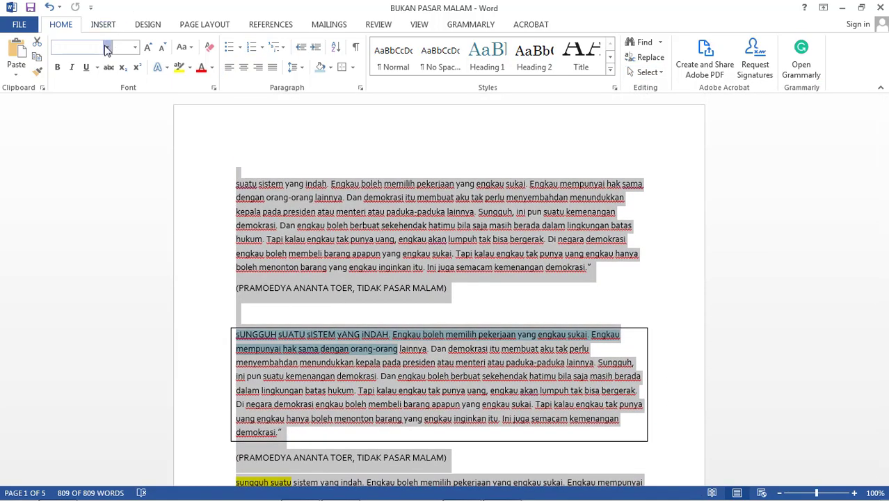
{"action": "left_click", "coordinate": [107, 46]}
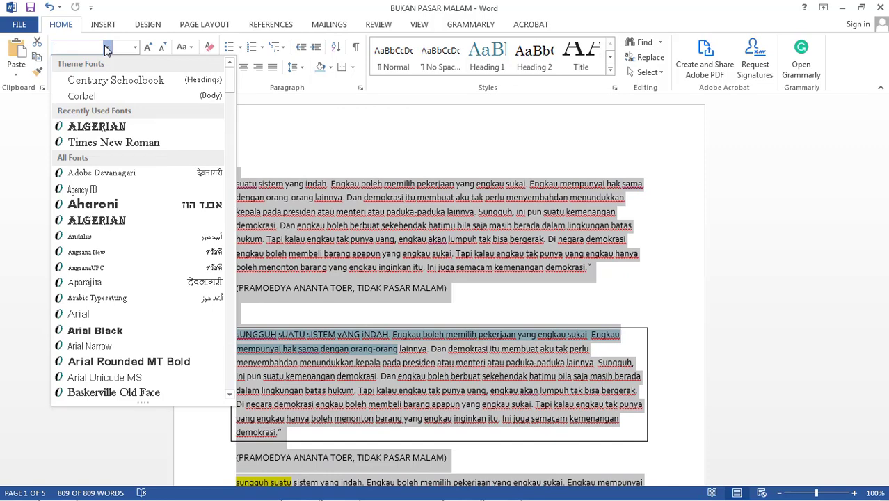
{"action": "left_click", "coordinate": [112, 143]}
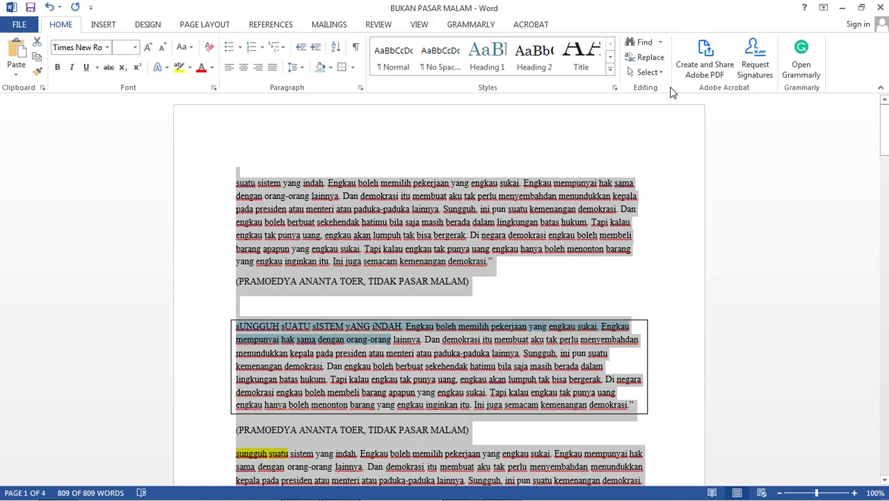
{"action": "left_click", "coordinate": [654, 72]}
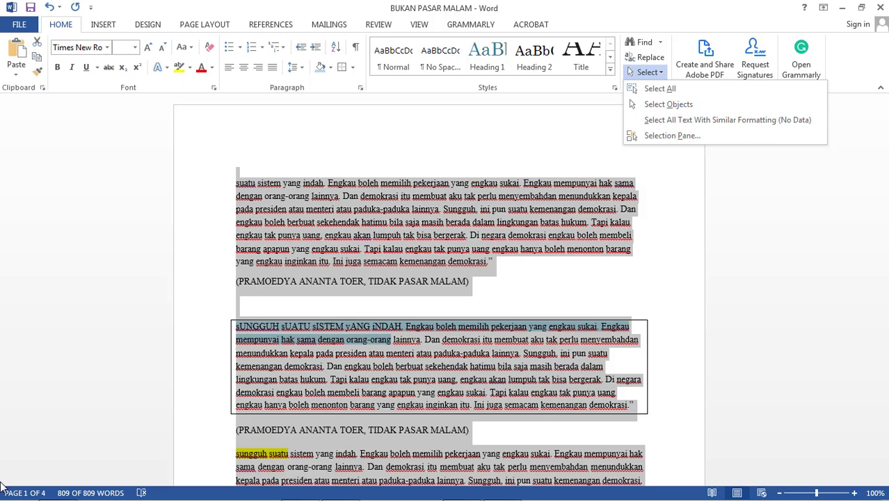
{"action": "mouse_move", "coordinate": [4, 496]}
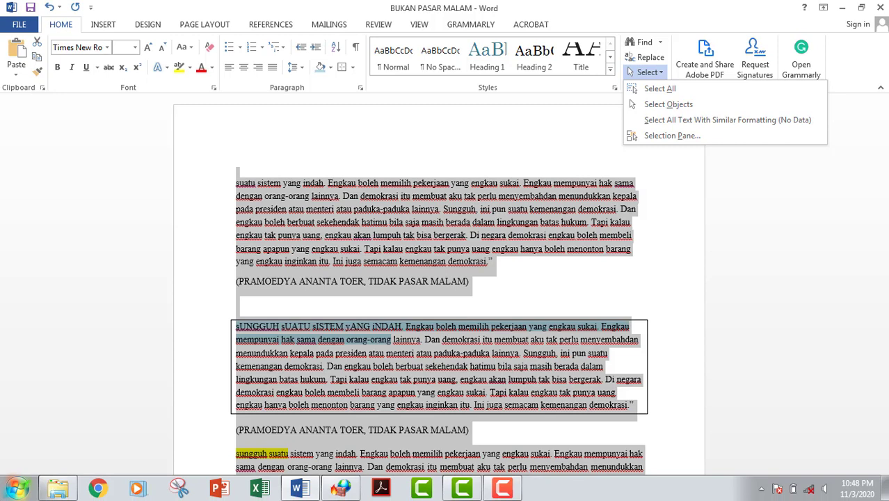